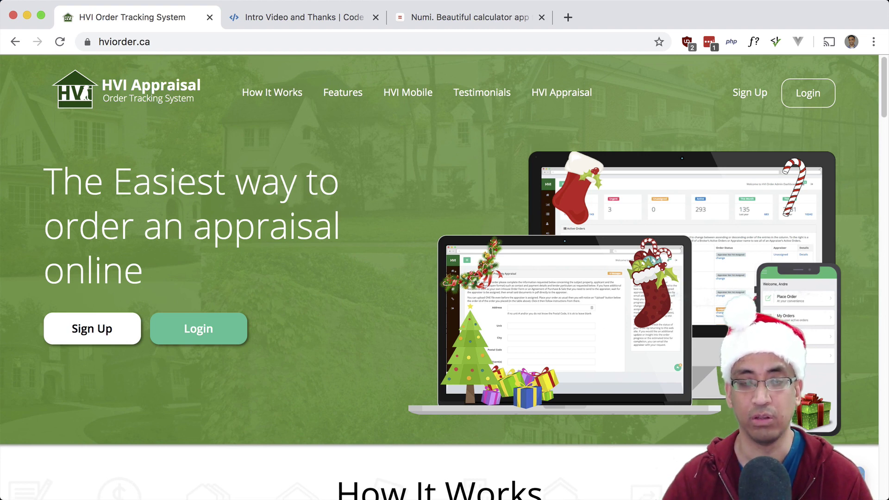
Switch to the 'Intro Video and Thanks' lesson of the Useful Laravel Packages course
key("ctrl+Tab")
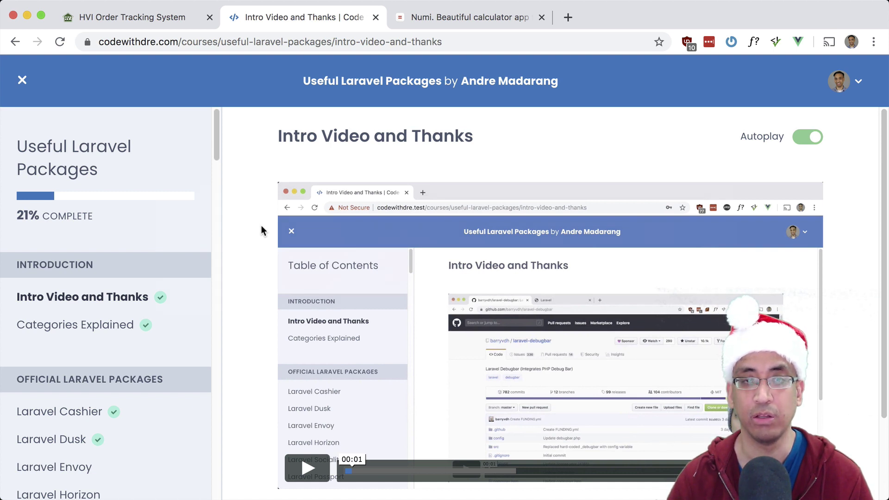
Show the numi.app website in Chrome, then begin switching to the Numi app
key("ctrl+Tab")
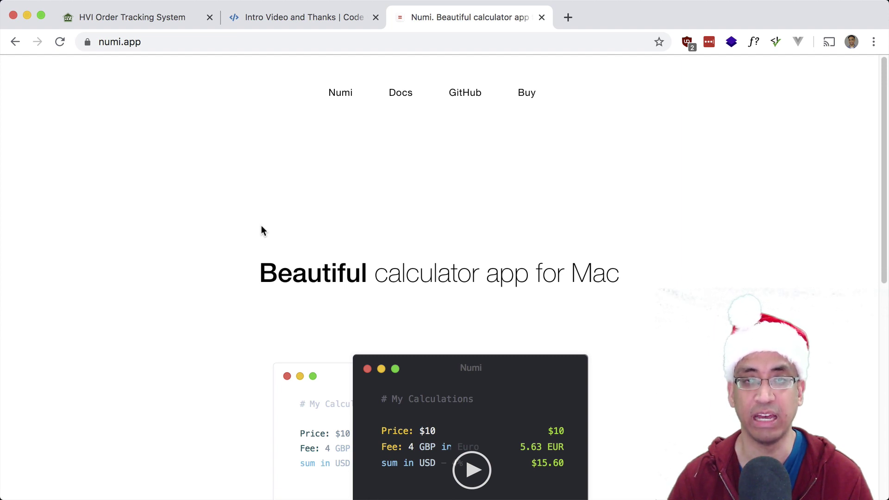
key("super+Tab")
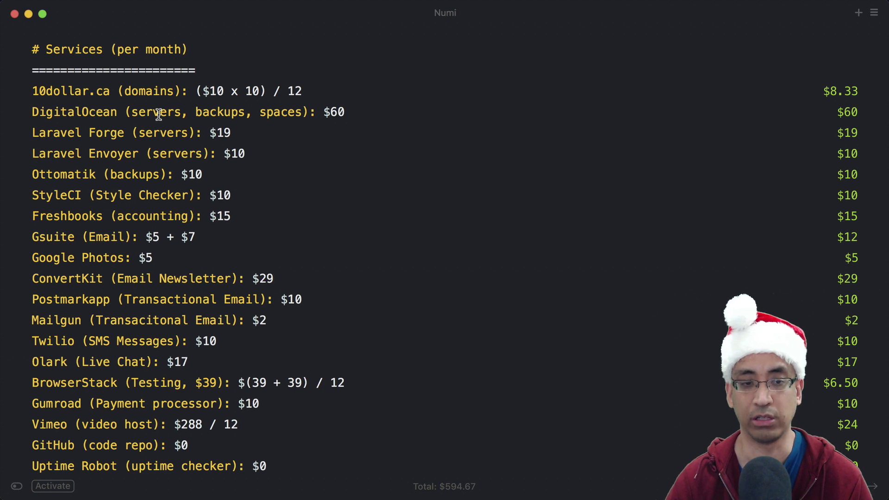
Glance at the HVI Order Tracking site, then return to Numi at the end of the domains line
key("super+Tab")
key("super+1")
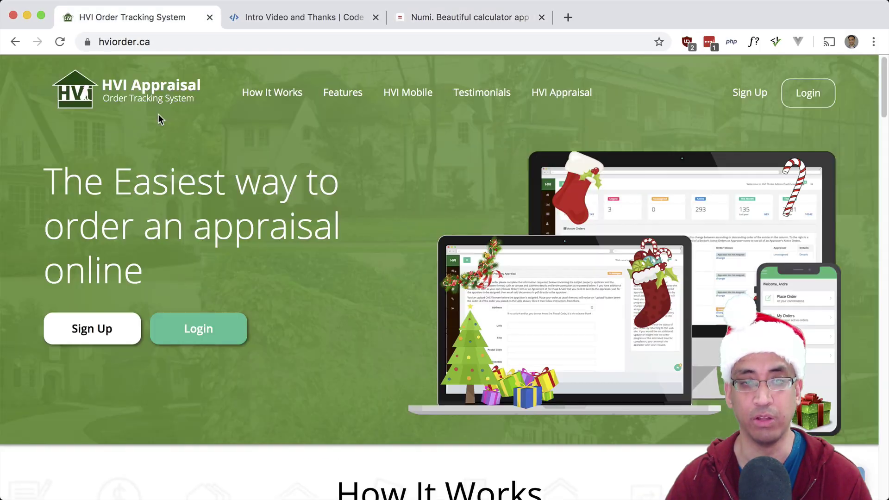
key("super+3")
key("super+Tab")
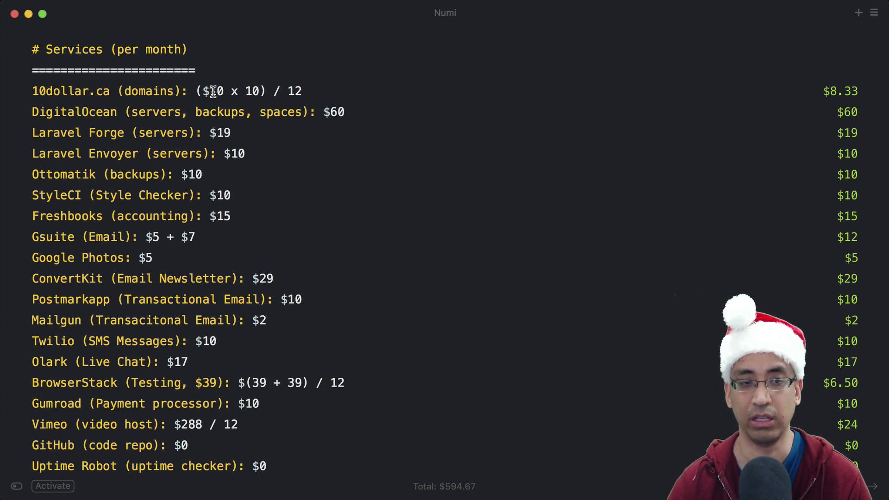
left_click(302, 94)
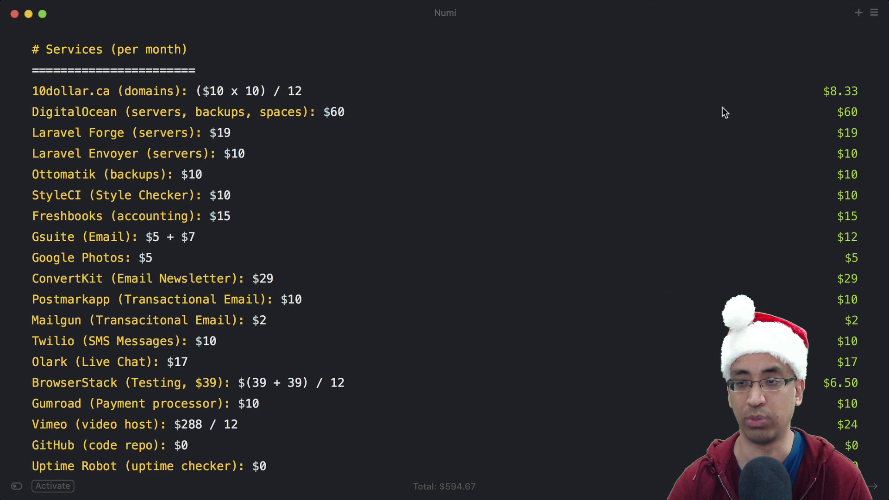
Copy the $8.33 domains result and highlight the $60, $19, $10 and Ottomatik costs
left_click(823, 93)
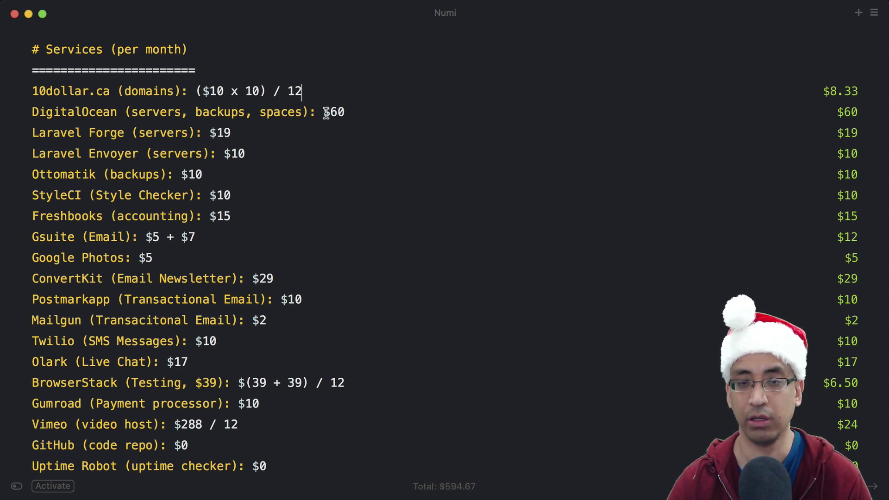
left_click_drag(322, 112, 345, 111)
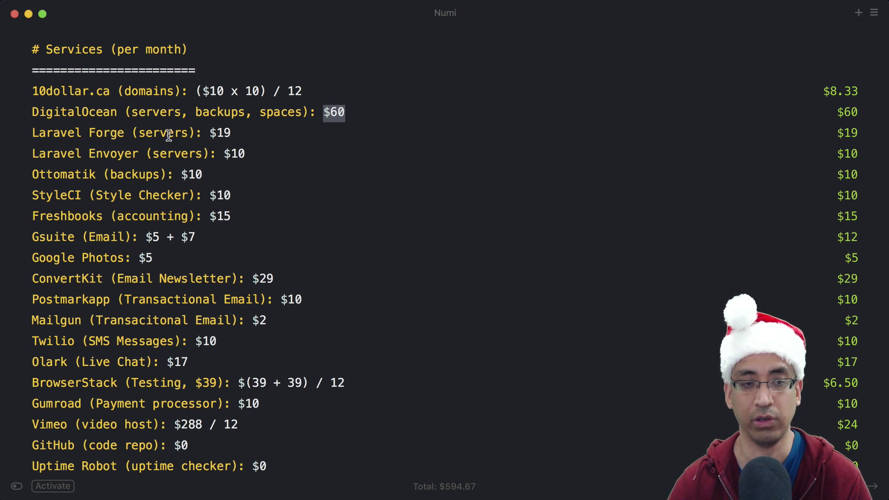
left_click_drag(209, 134, 233, 135)
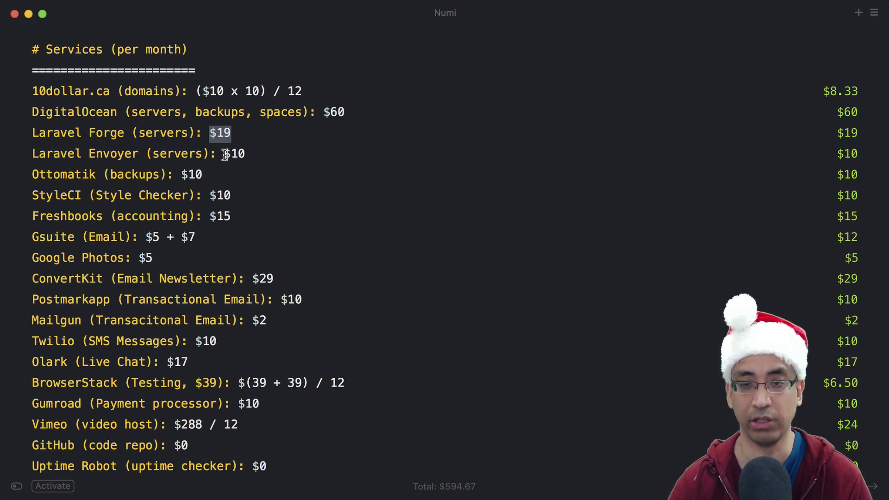
left_click_drag(225, 154, 251, 153)
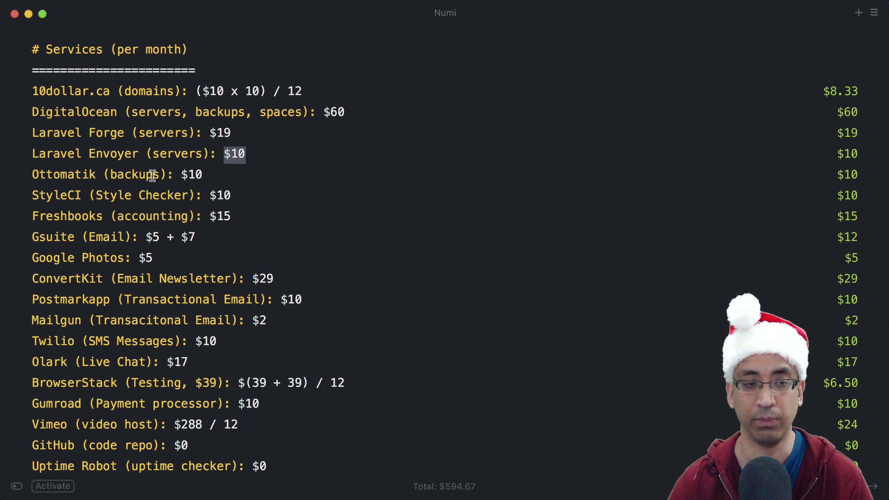
left_click_drag(163, 174, 78, 172)
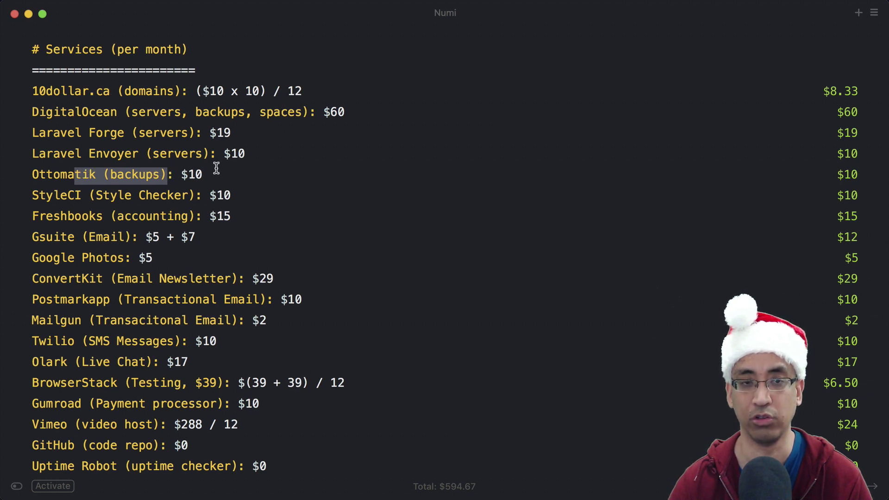
left_click_drag(216, 169, 50, 168)
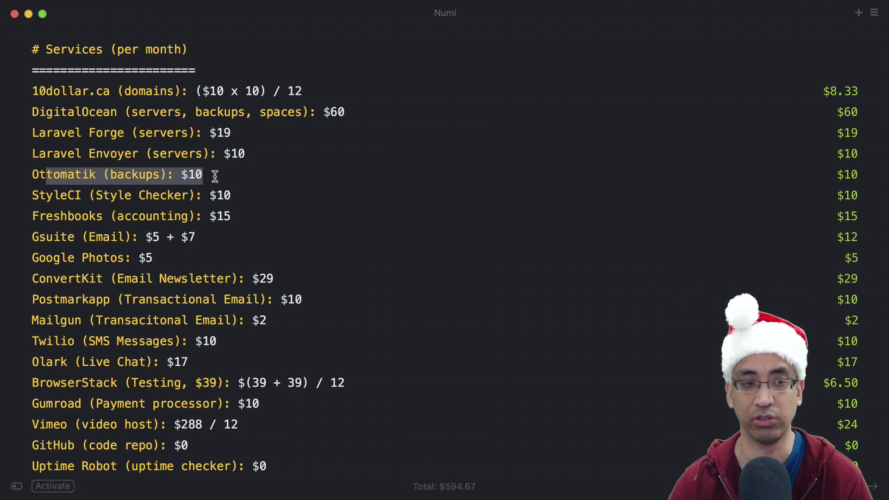
scroll(215, 176, "down", 1)
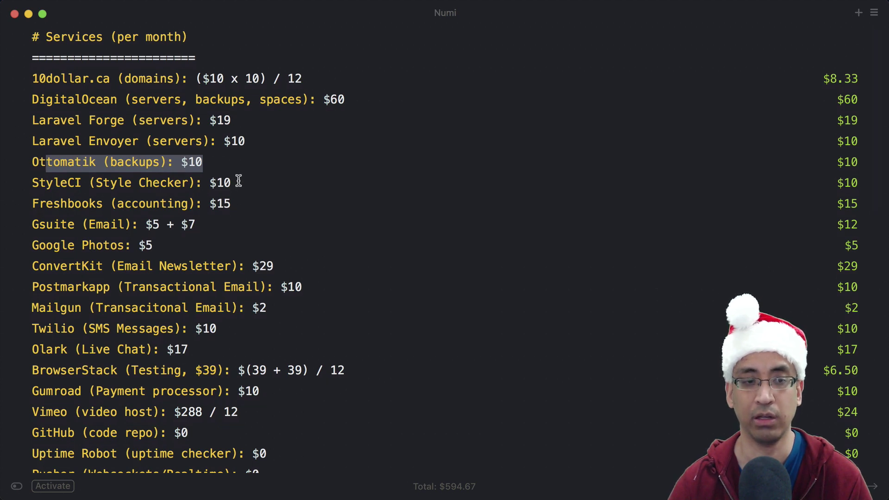
left_click_drag(238, 181, 47, 180)
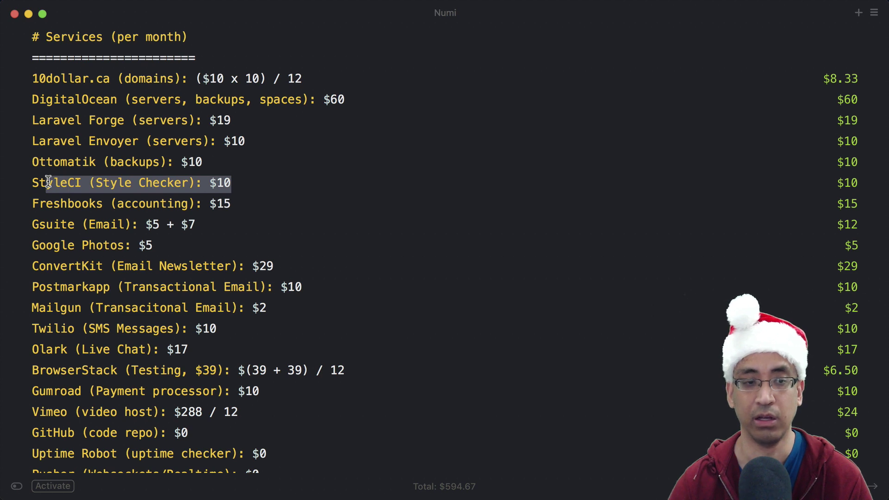
left_click(238, 185)
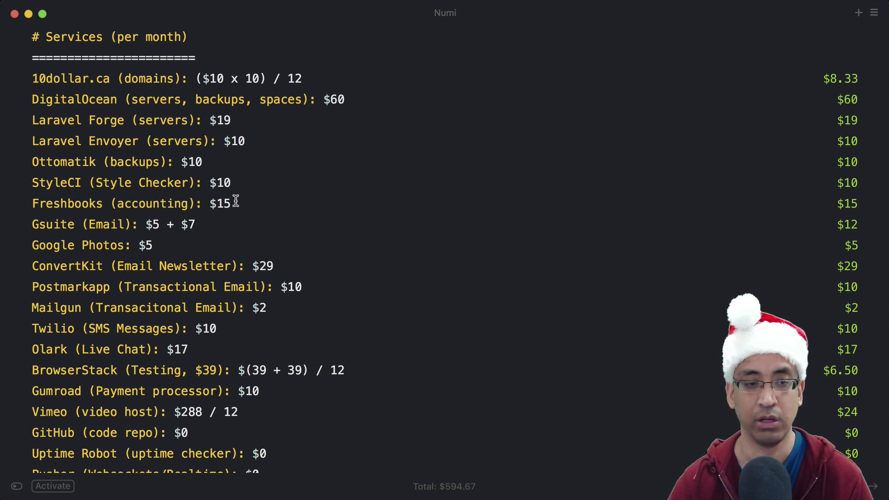
left_click_drag(235, 203, 33, 204)
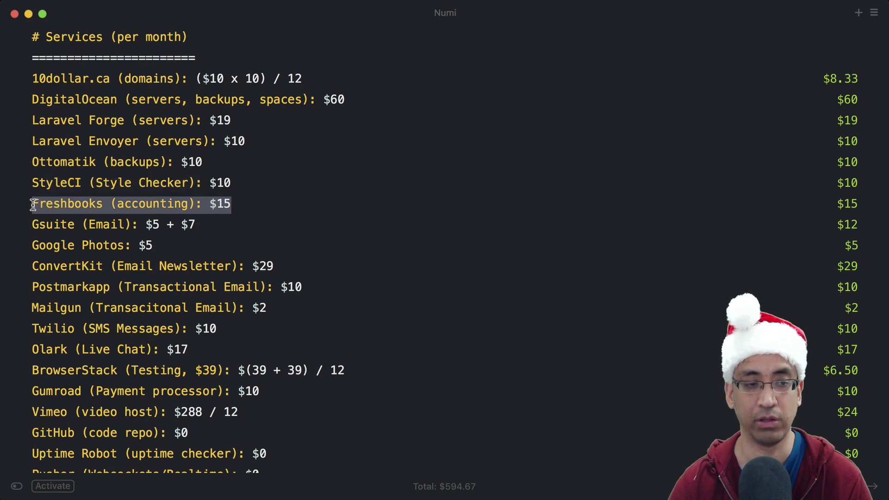
left_click(236, 205)
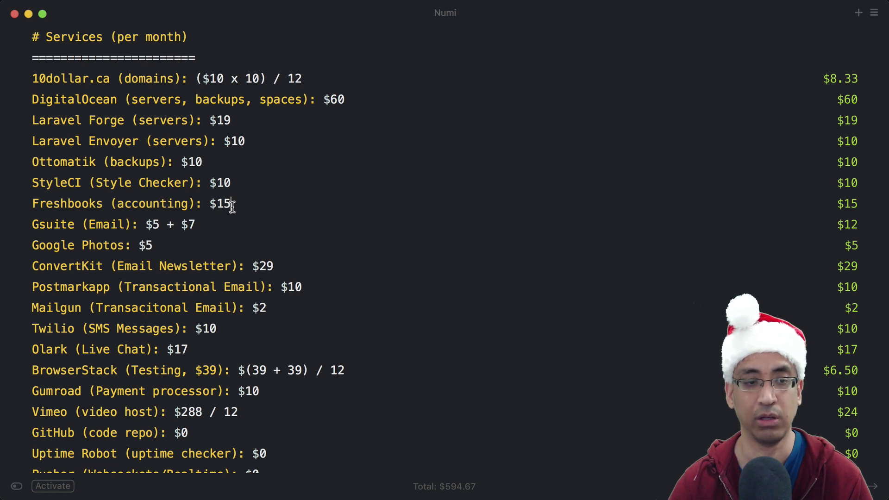
scroll(231, 205, "down", 1)
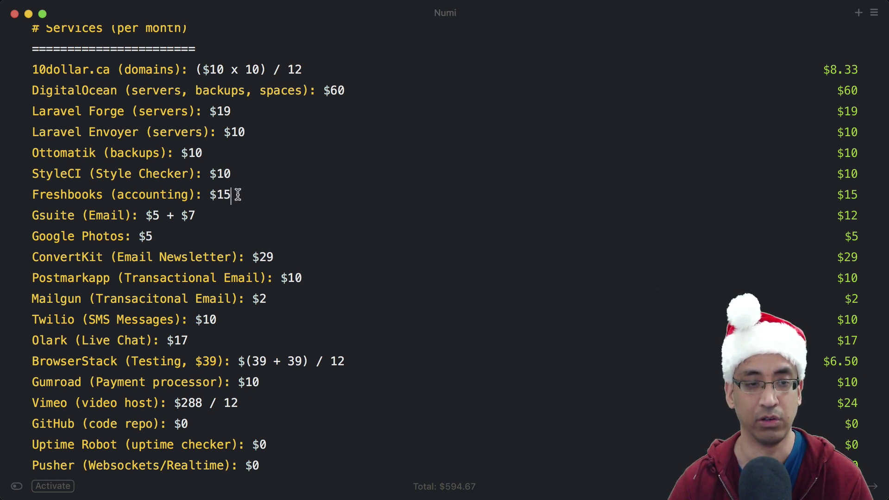
left_click_drag(234, 194, 37, 192)
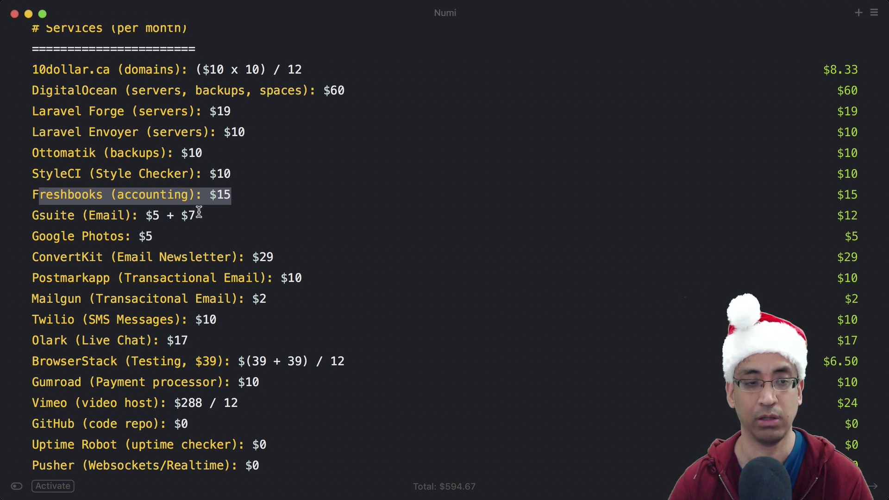
left_click_drag(199, 214, 32, 214)
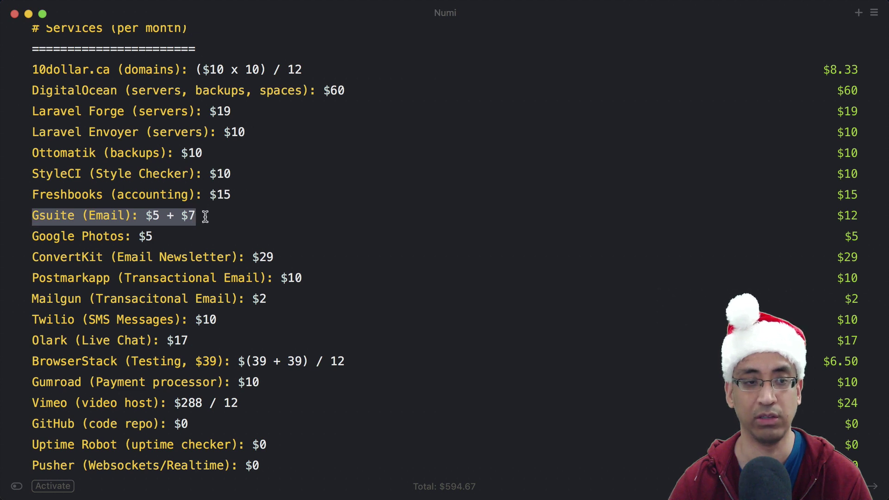
left_click(161, 215)
left_click(201, 216)
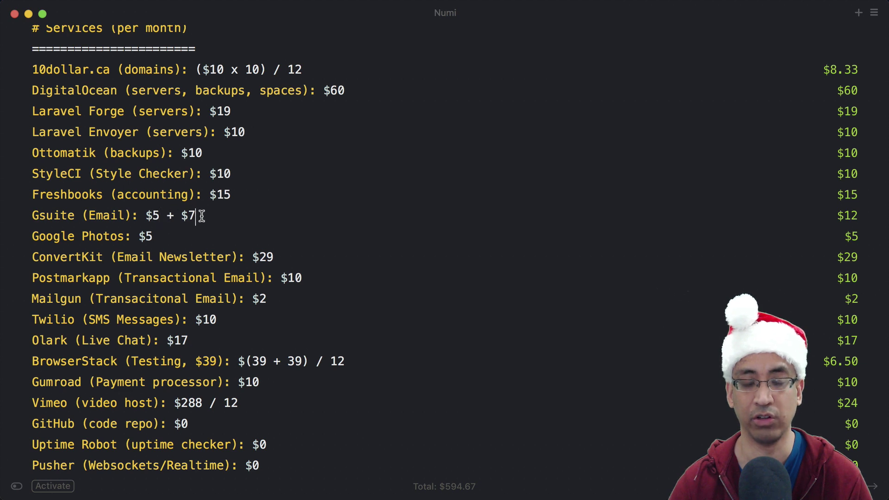
left_click(160, 234)
left_click_drag(160, 234, 34, 236)
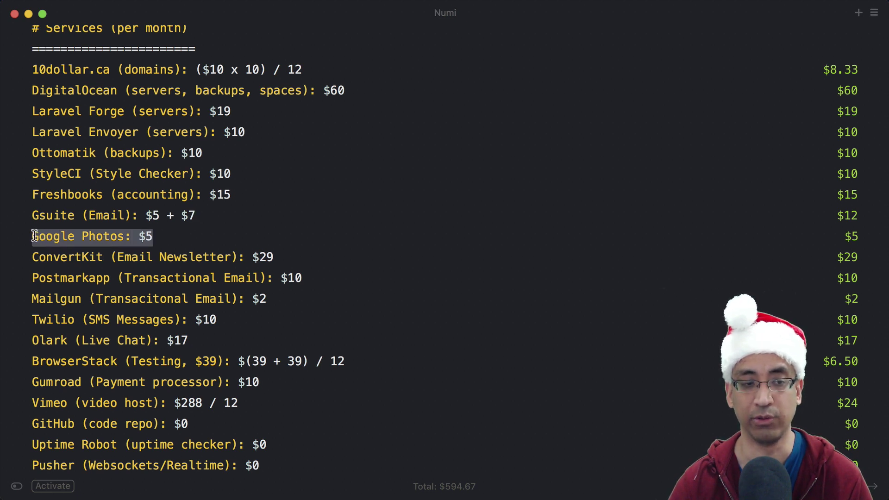
left_click(159, 236)
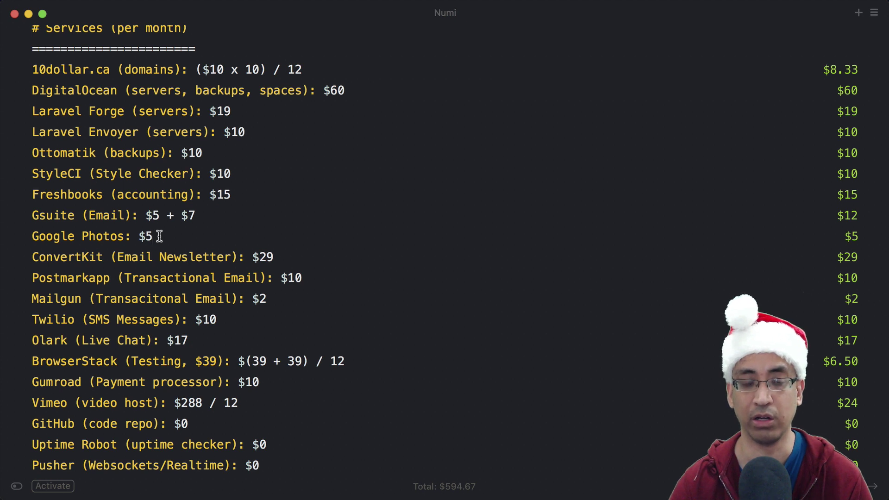
scroll(159, 236, "down", 1)
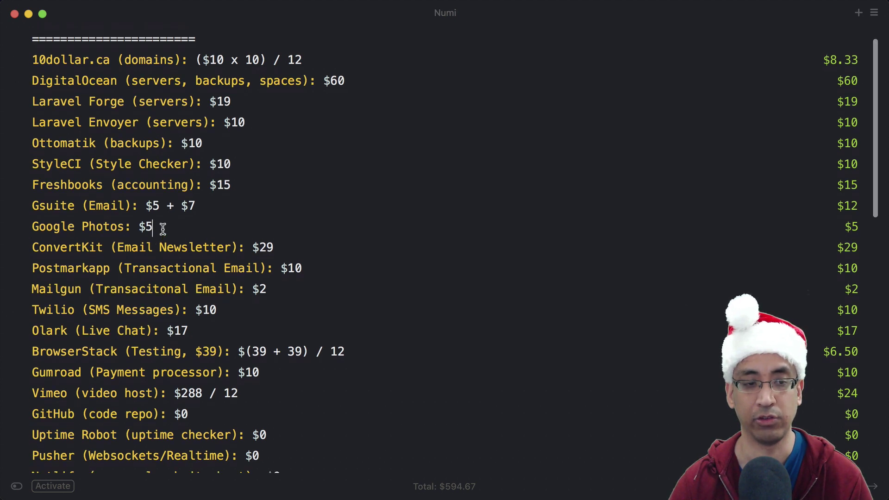
left_click_drag(164, 228, 39, 226)
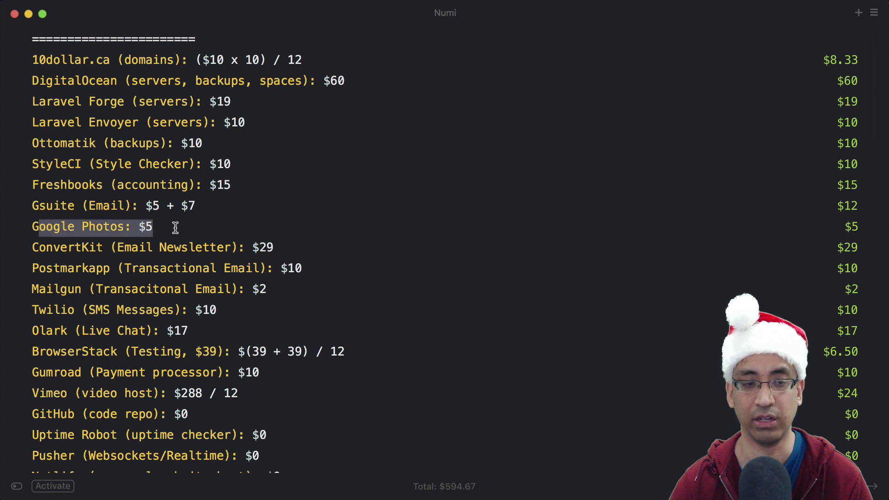
scroll(174, 227, "down", 1)
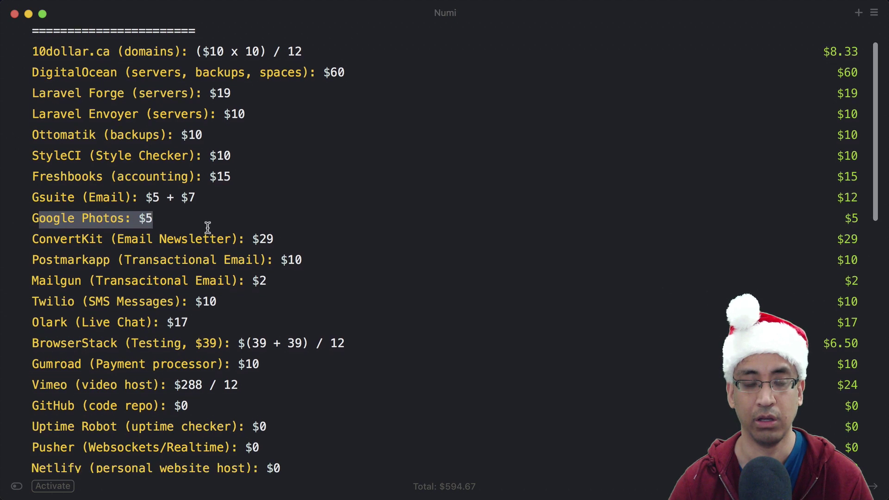
left_click(284, 240)
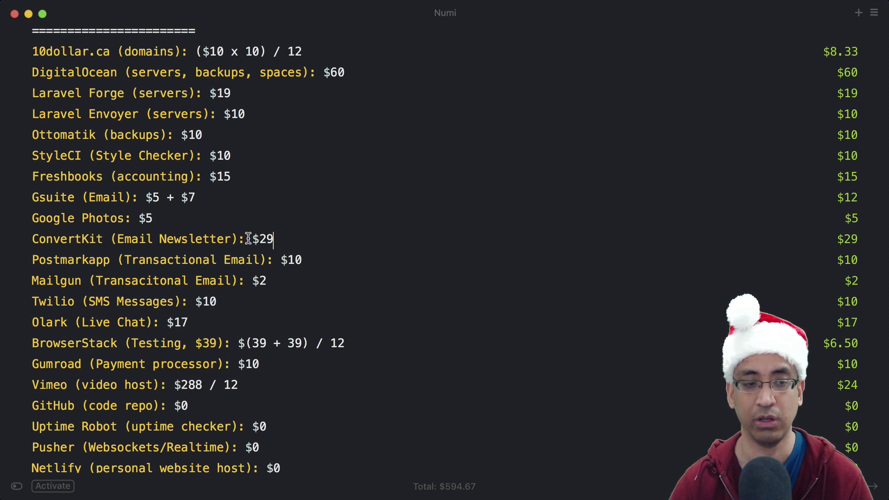
scroll(257, 236, "down", 1)
scroll(257, 236, "down", 1)
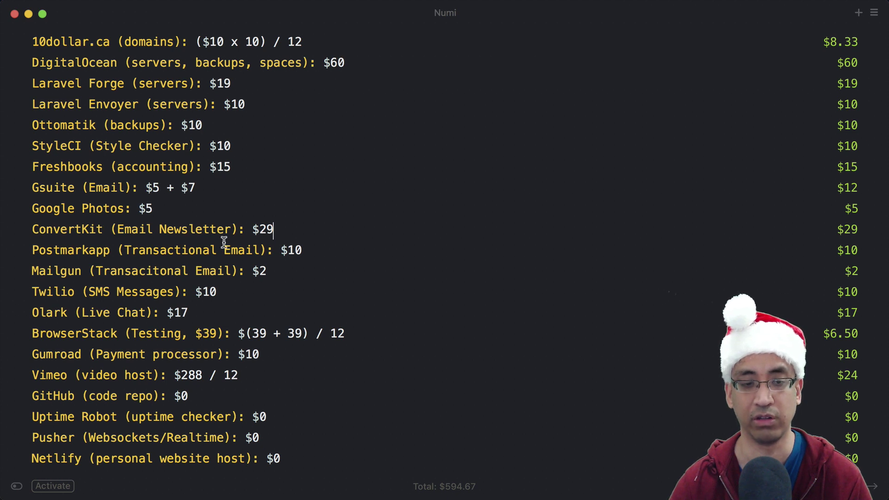
key("super+Tab")
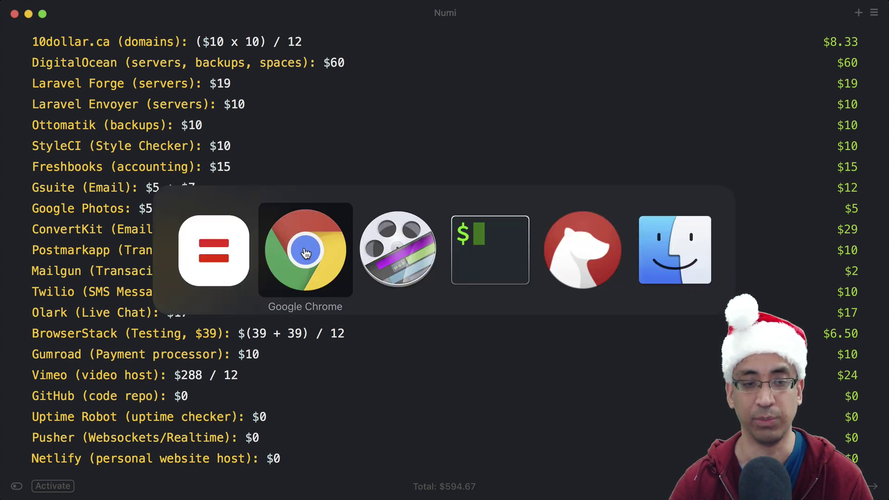
key("super+t")
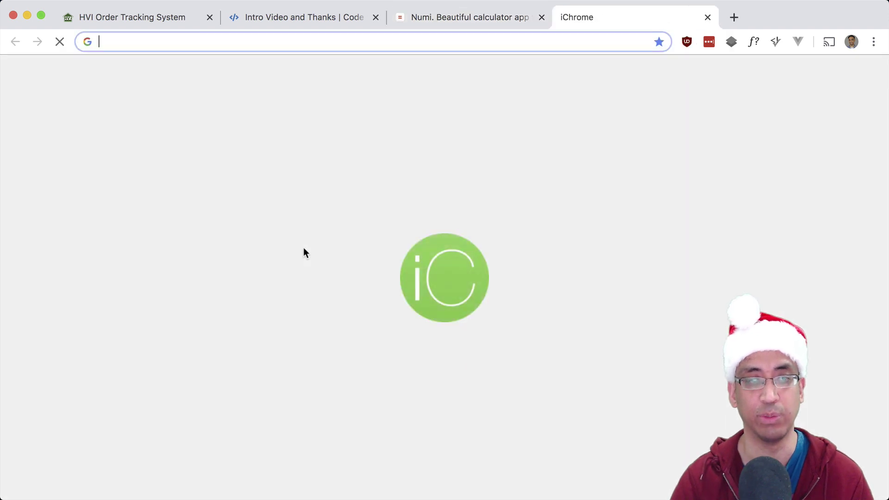
type("andre")
key("Return")
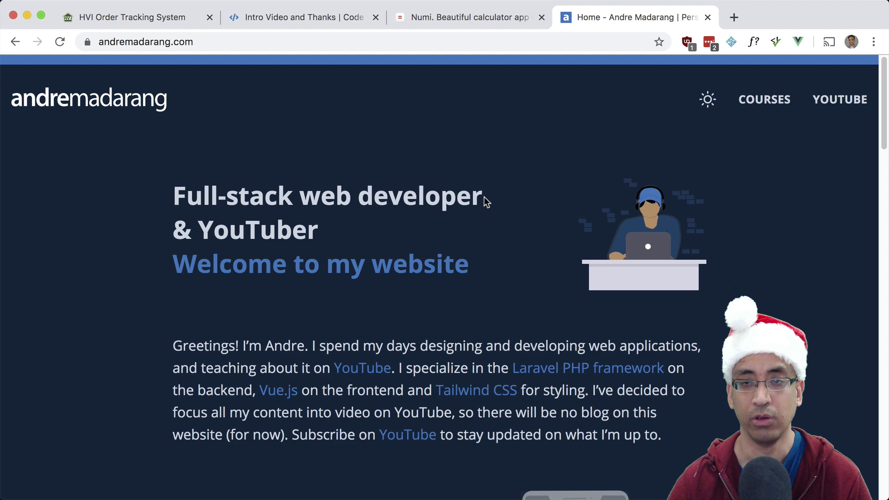
scroll(485, 197, "down", 20)
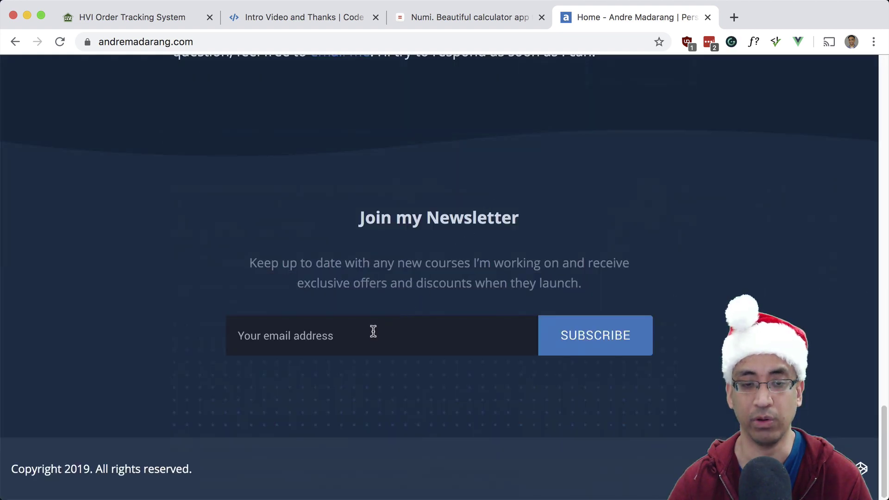
left_click(373, 331)
left_click(314, 301)
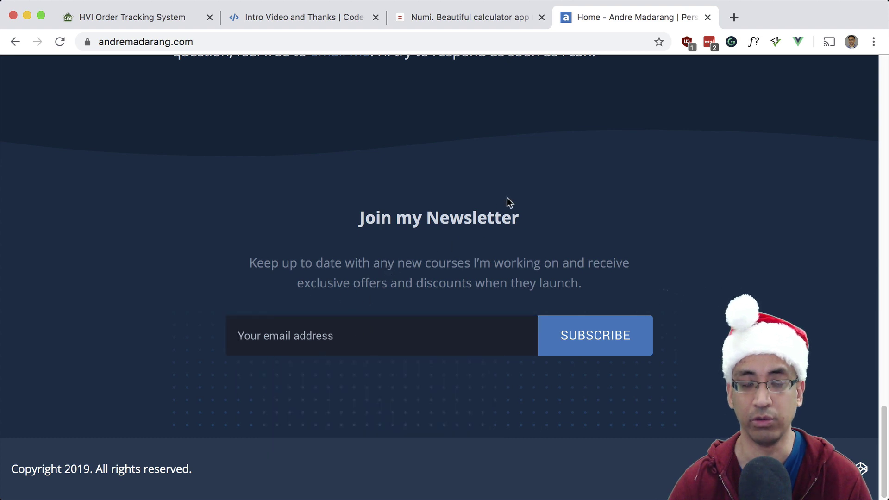
key("super+w")
key("super+Tab")
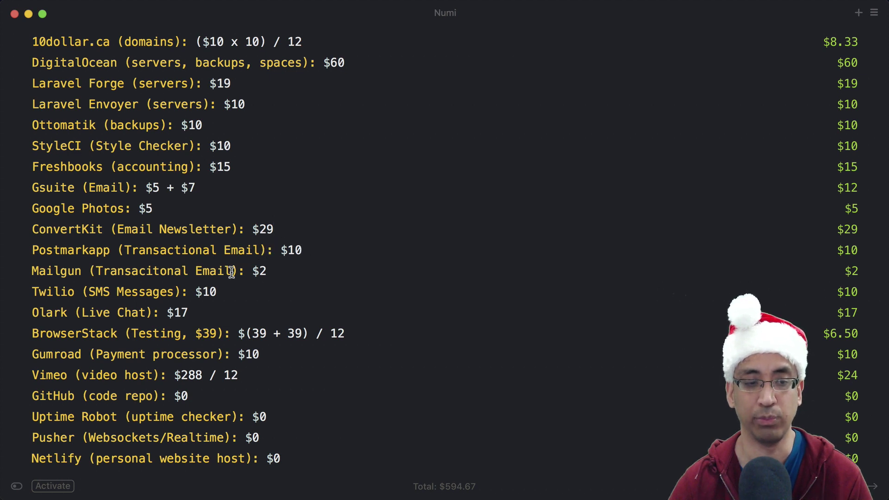
left_click_drag(249, 271, 29, 271)
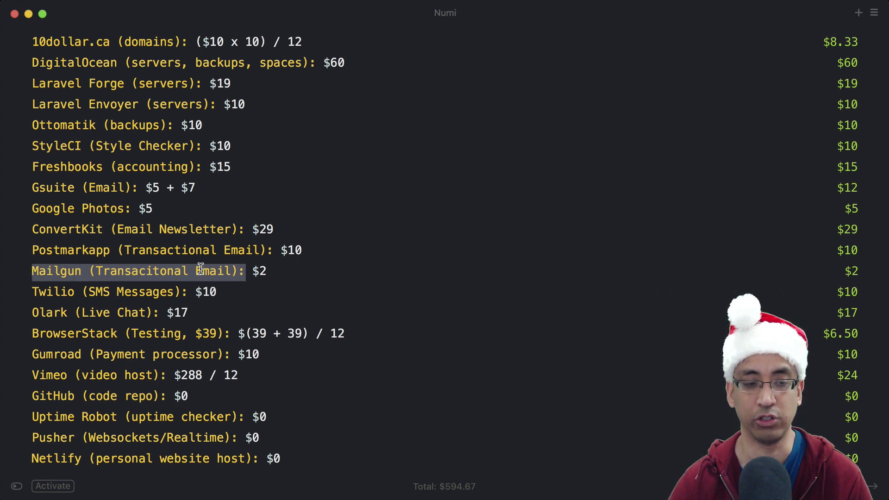
left_click(245, 271)
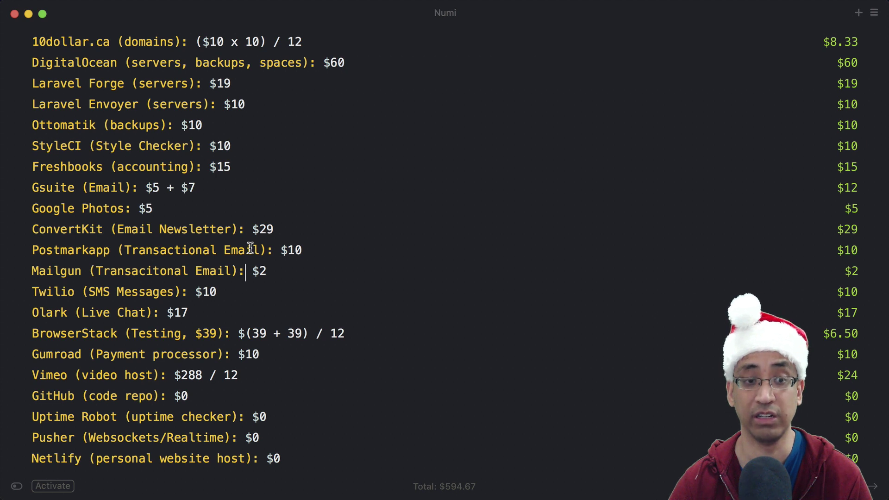
left_click_drag(304, 250, 67, 253)
left_click(268, 270)
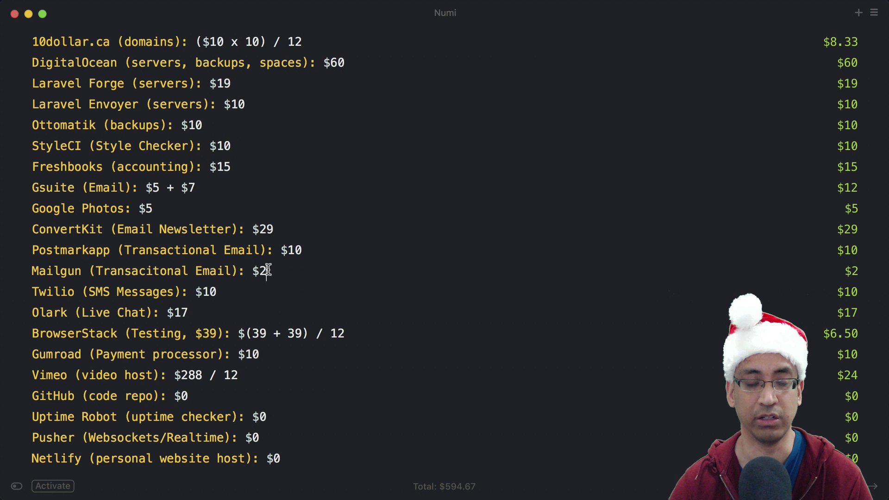
scroll(267, 268, "down", 1)
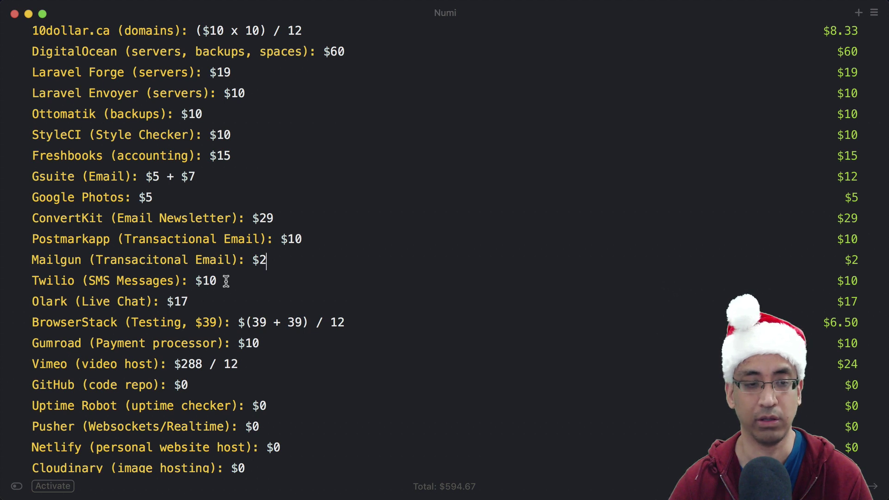
scroll(226, 281, "down", 1)
left_click(216, 272)
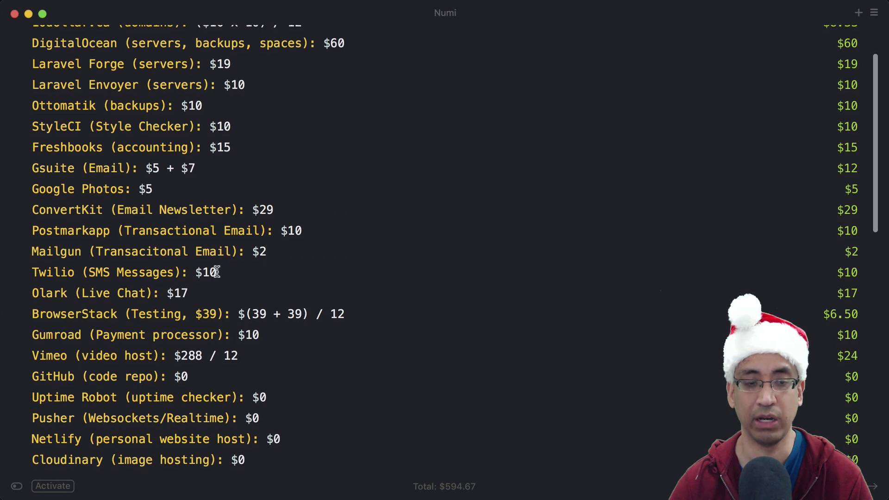
left_click_drag(216, 271, 195, 273)
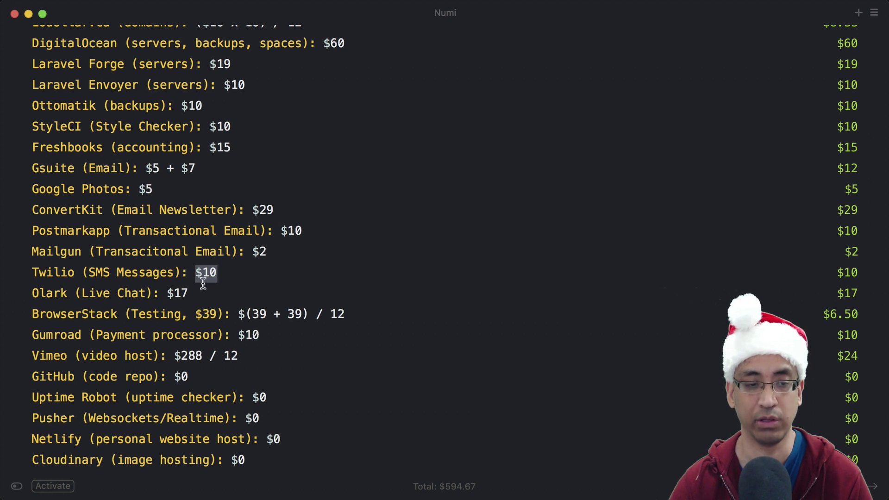
scroll(203, 283, "down", 1)
key("super+Tab")
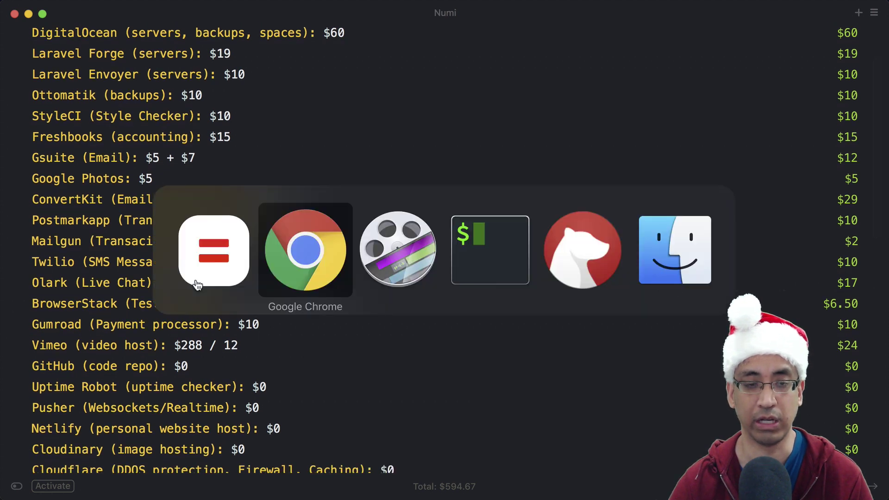
key("super+1")
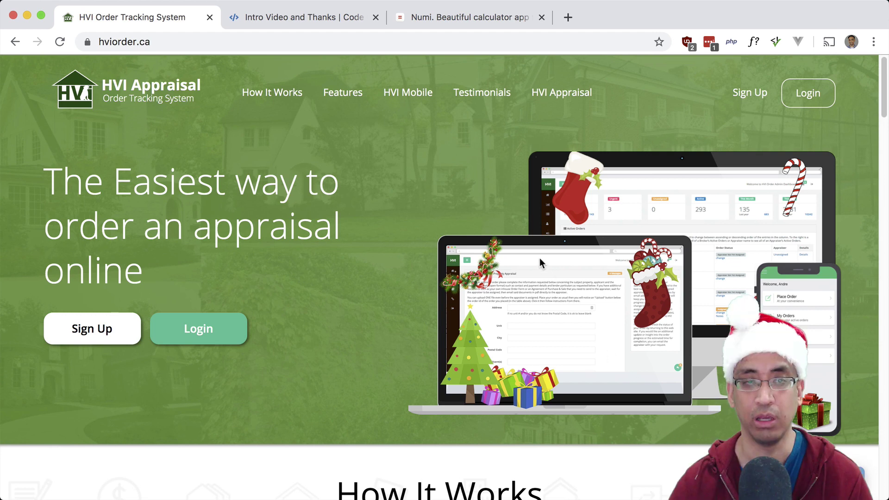
key("ctrl+Tab")
key("ctrl+Tab")
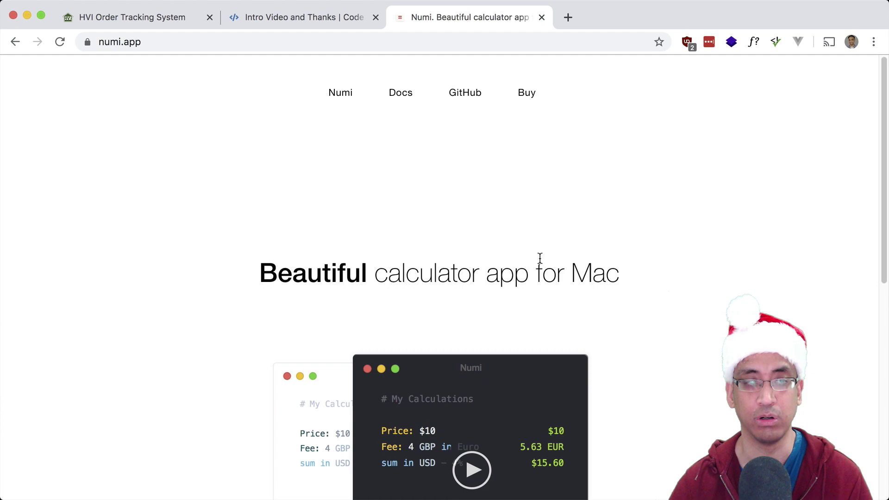
key("super+Tab")
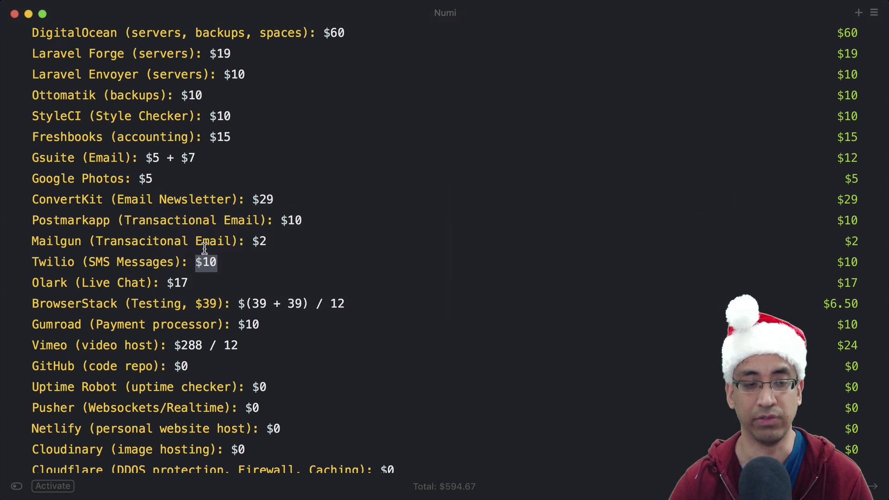
scroll(221, 278, "down", 3)
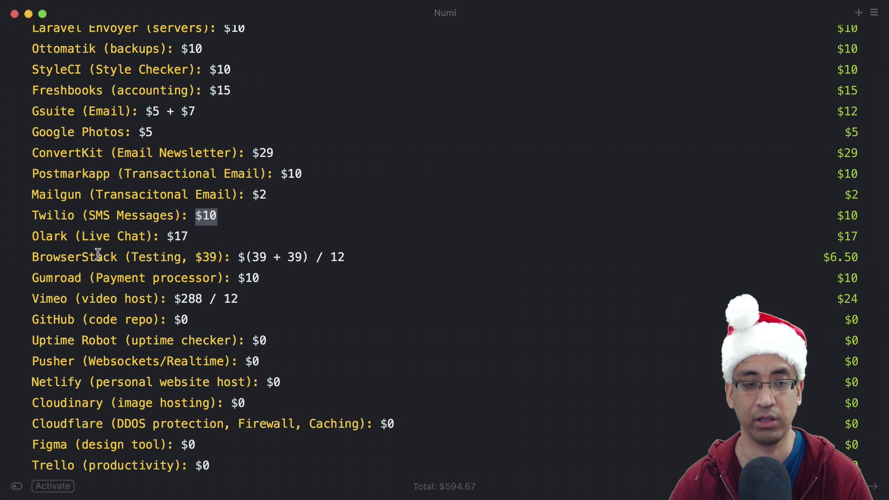
double_click(204, 258)
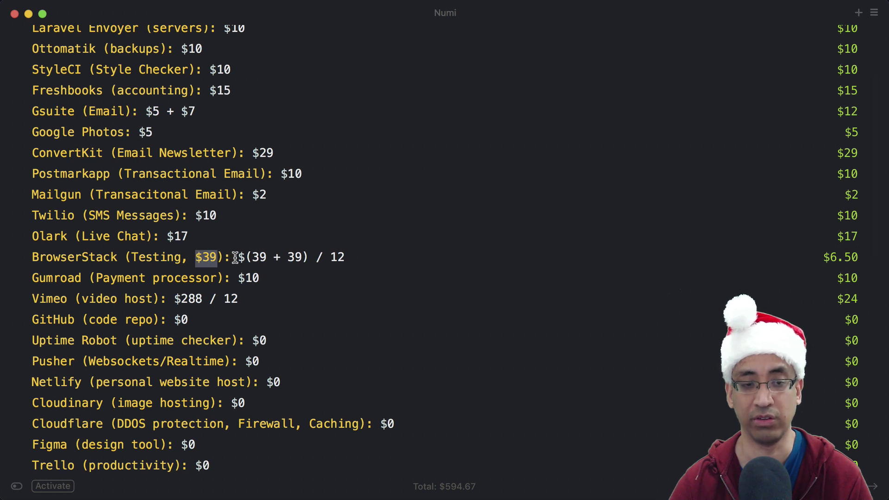
left_click_drag(235, 257, 306, 257)
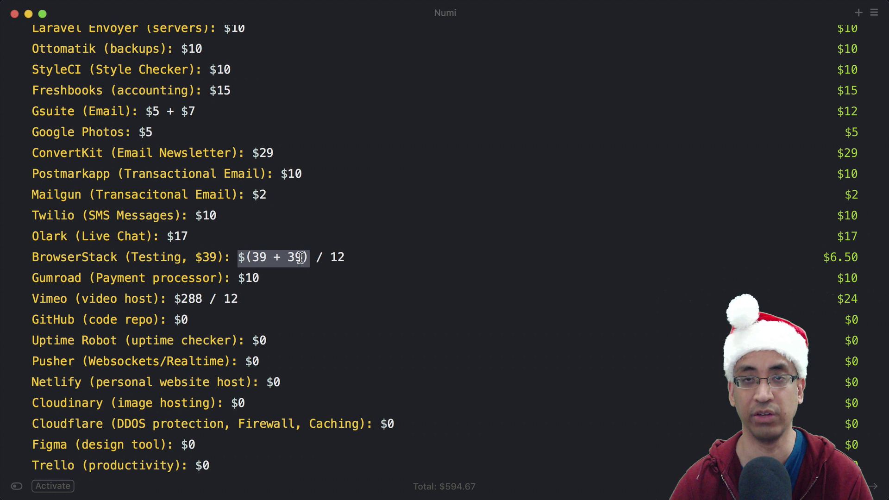
left_click(263, 258)
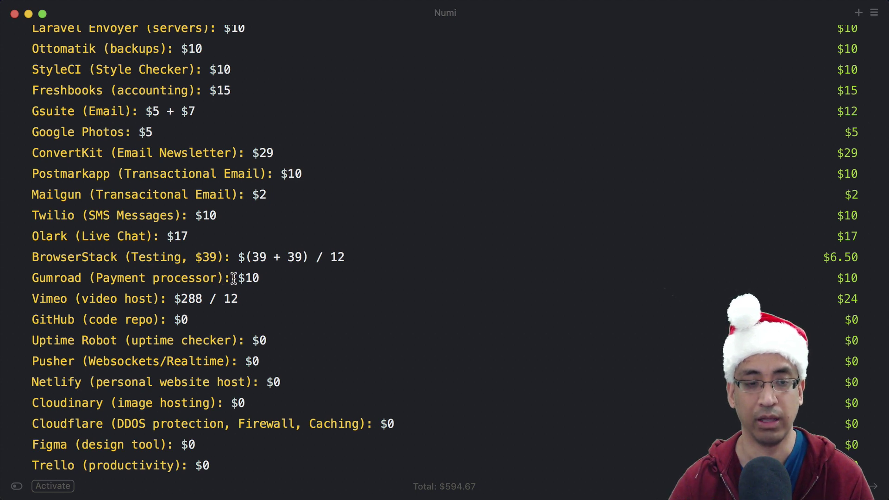
left_click_drag(234, 278, 260, 279)
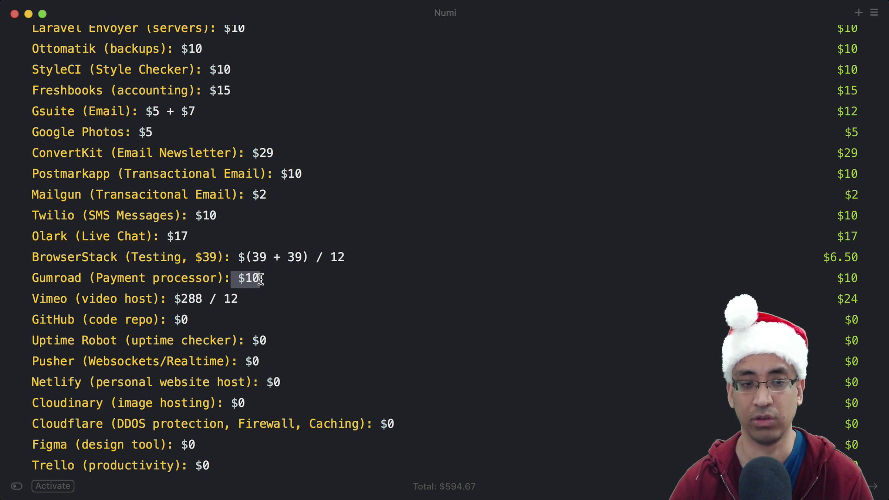
left_click(260, 278)
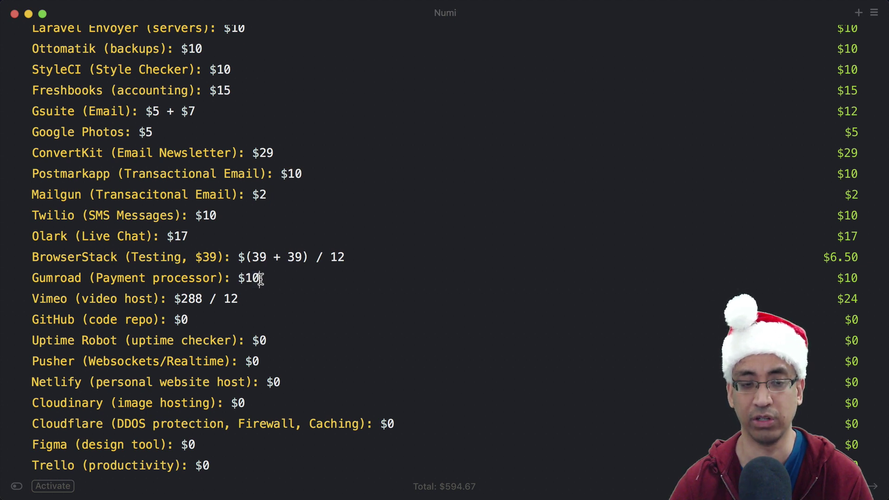
double_click(228, 278)
left_click_drag(192, 278, 35, 277)
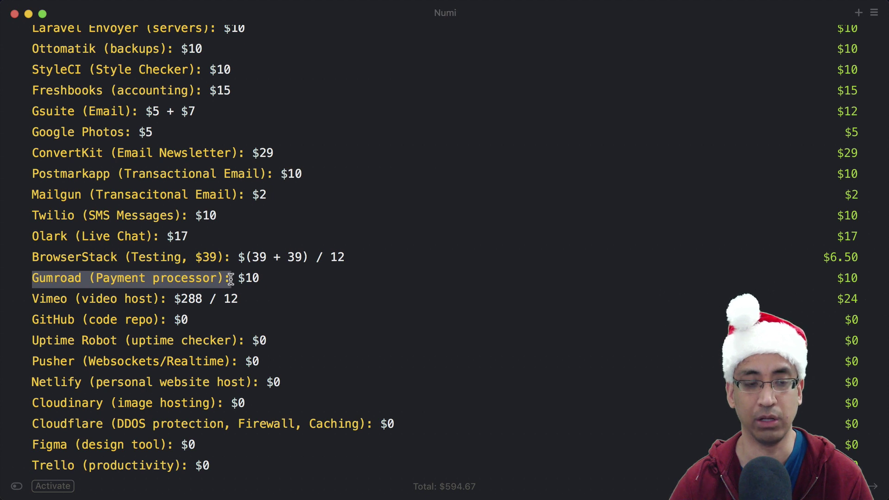
left_click(259, 278)
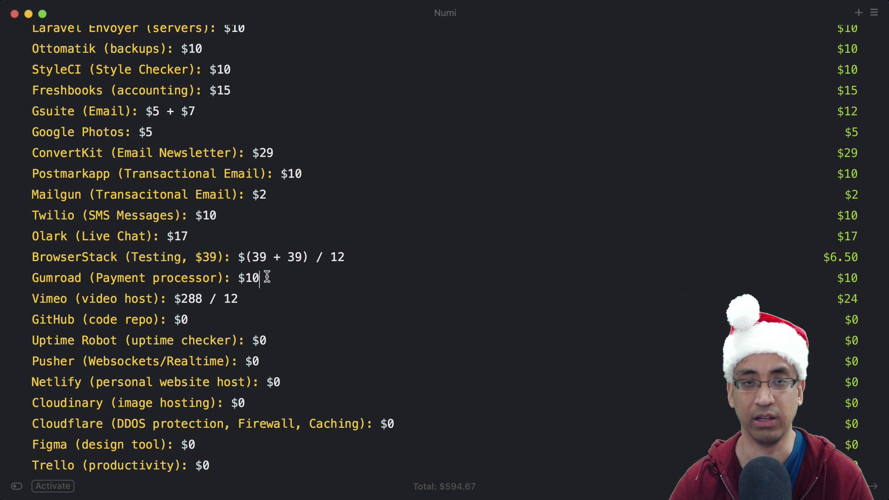
scroll(267, 277, "down", 1)
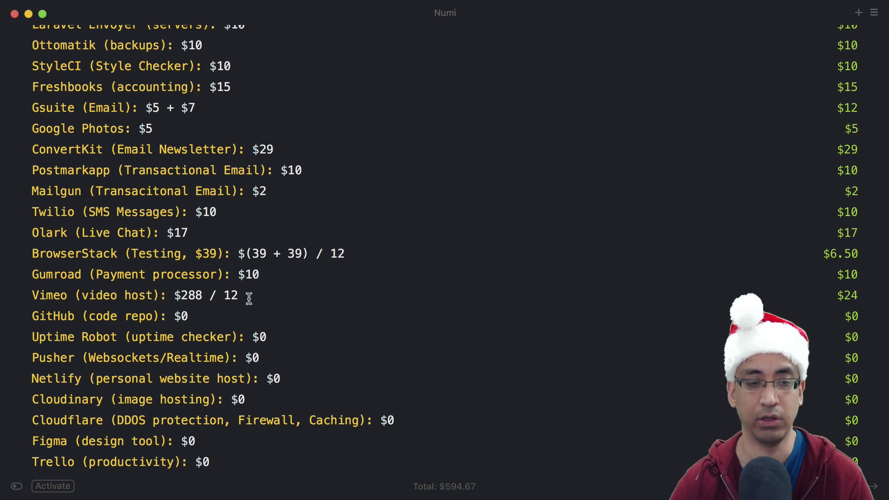
left_click_drag(240, 295, 39, 296)
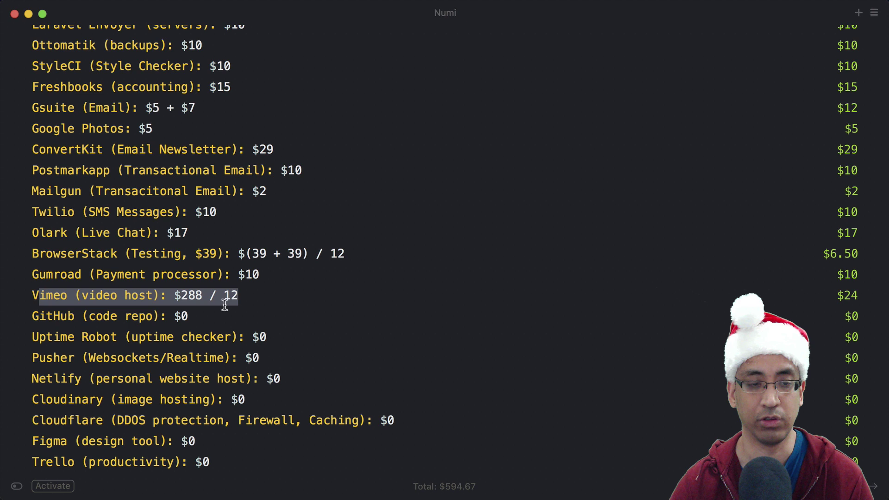
left_click(190, 296)
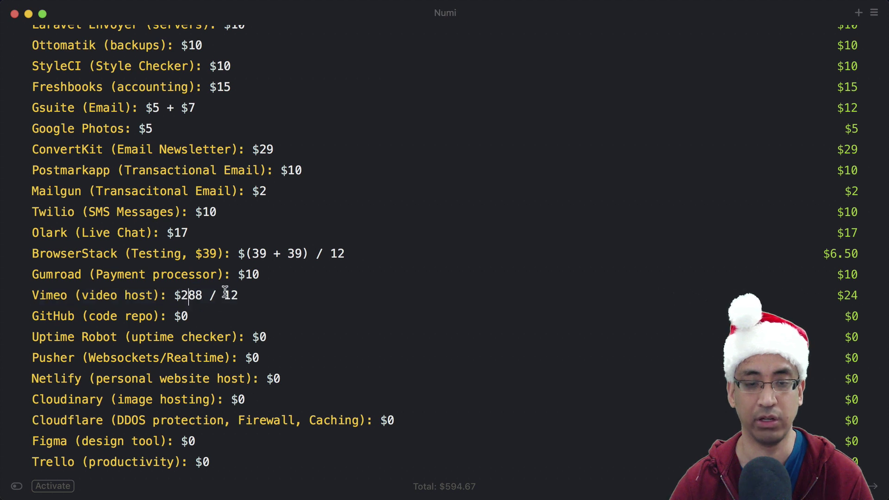
left_click(249, 294)
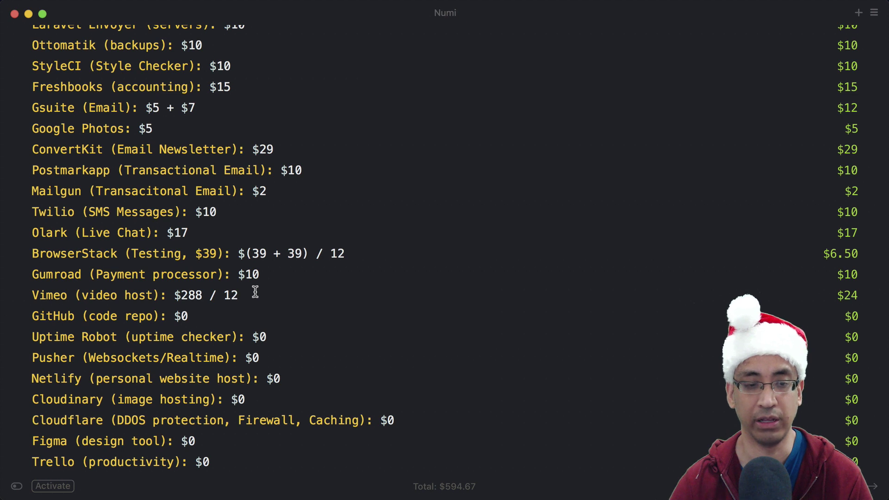
scroll(258, 287, "down", 2)
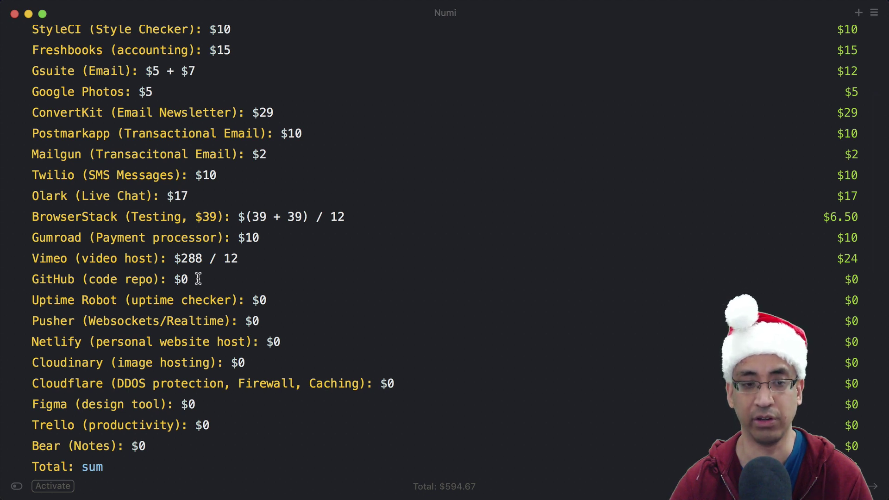
left_click(198, 278)
scroll(222, 275, "down", 2)
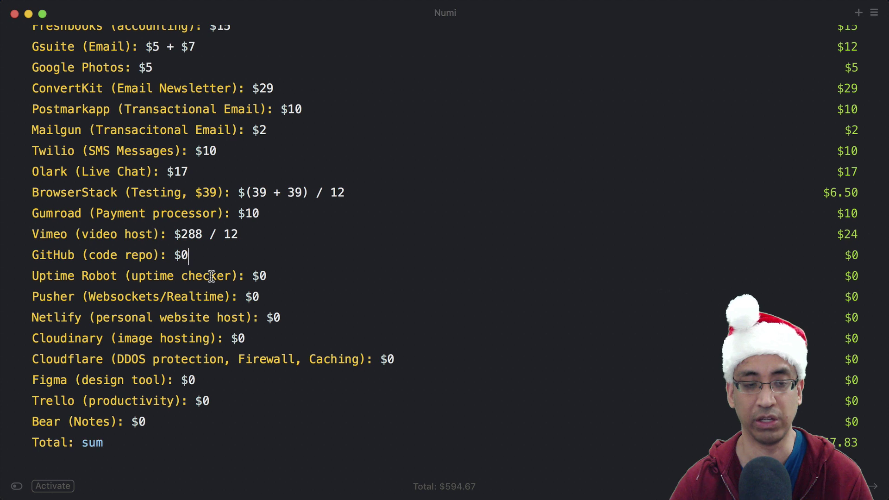
left_click(275, 277)
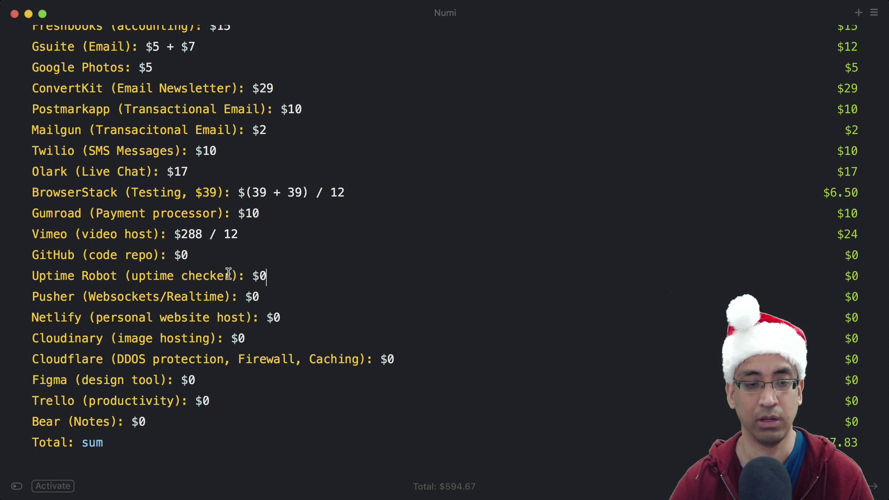
scroll(222, 273, "down", 1)
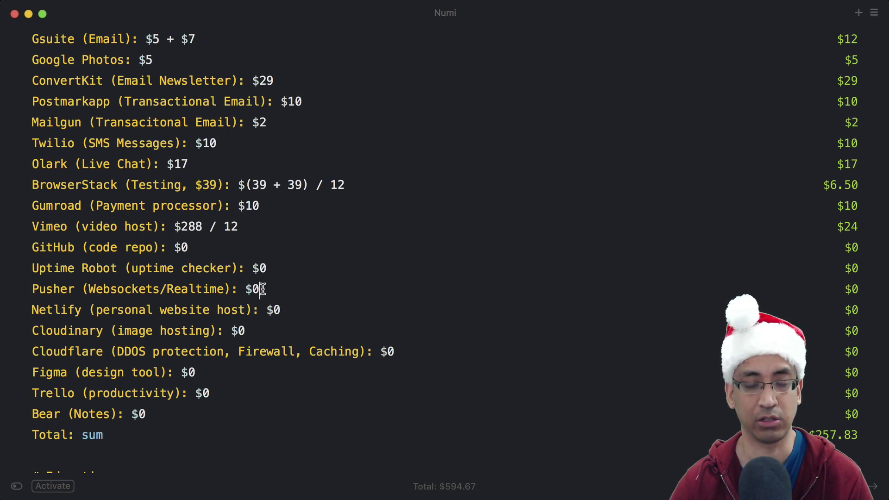
scroll(267, 288, "down", 2)
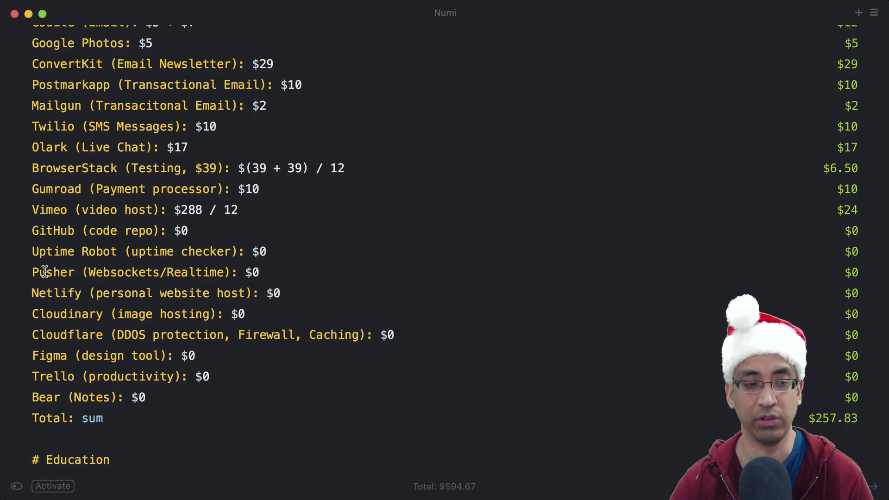
left_click_drag(39, 272, 237, 277)
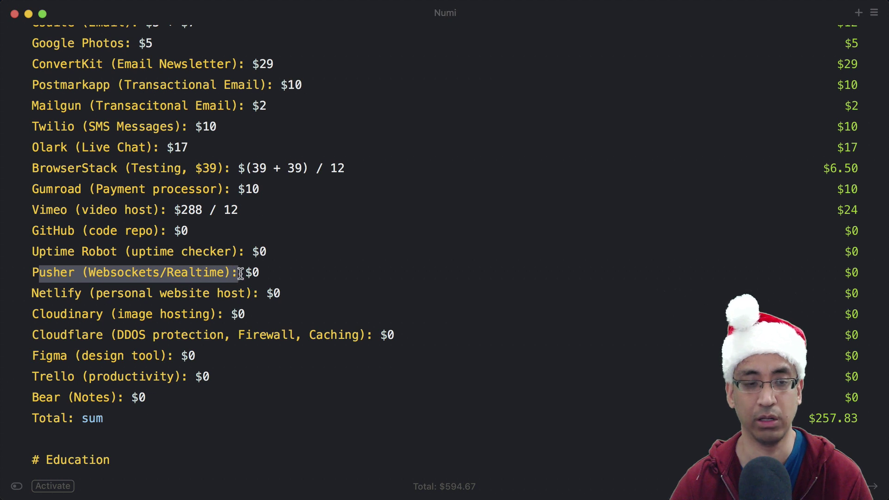
left_click(267, 272)
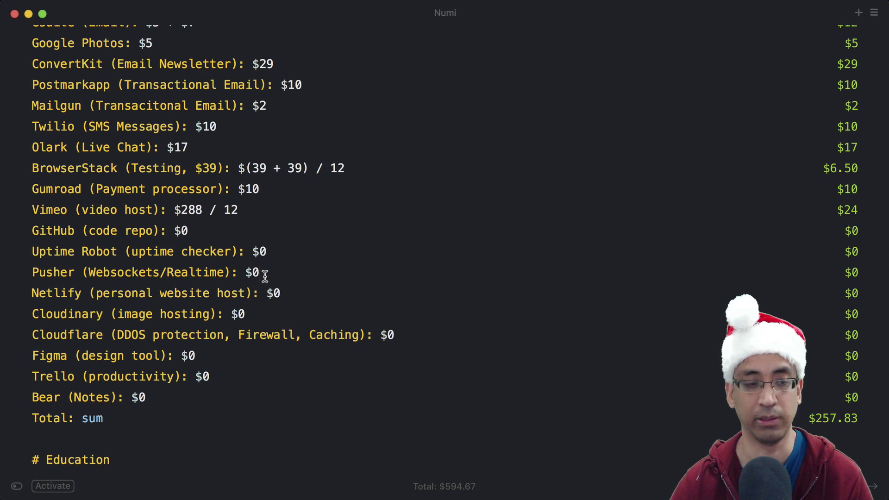
scroll(265, 276, "down", 2)
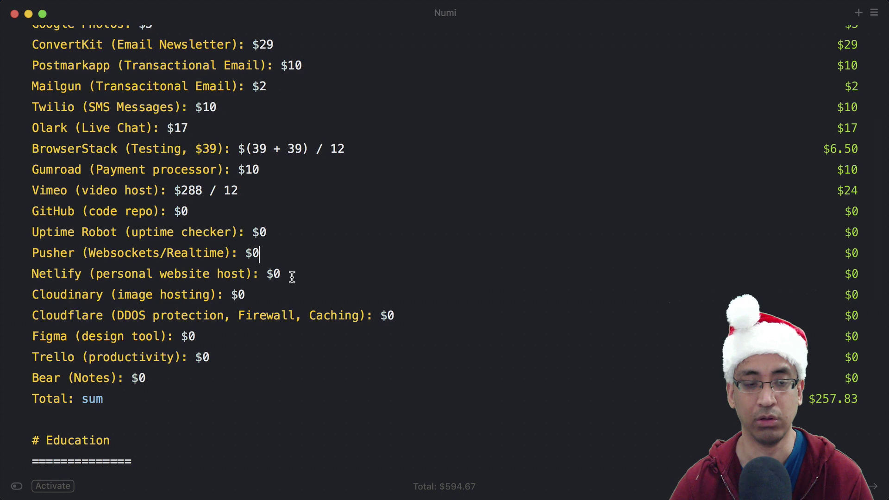
key("super+Tab")
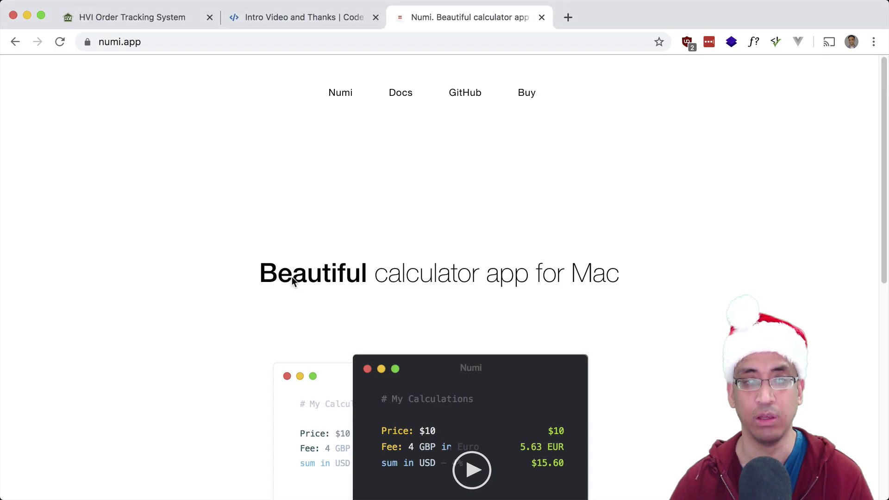
key("super+Tab")
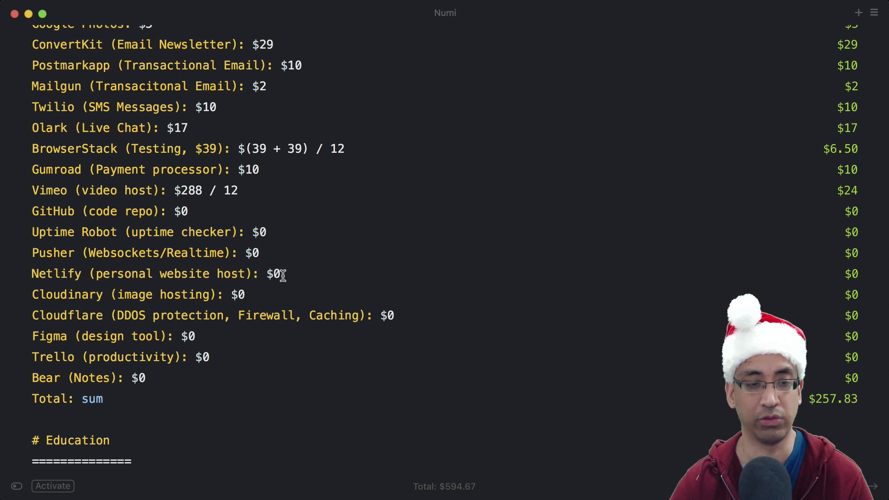
Step through the Cloudinary, Figma ($0) and Trello cost lines
left_click(257, 294)
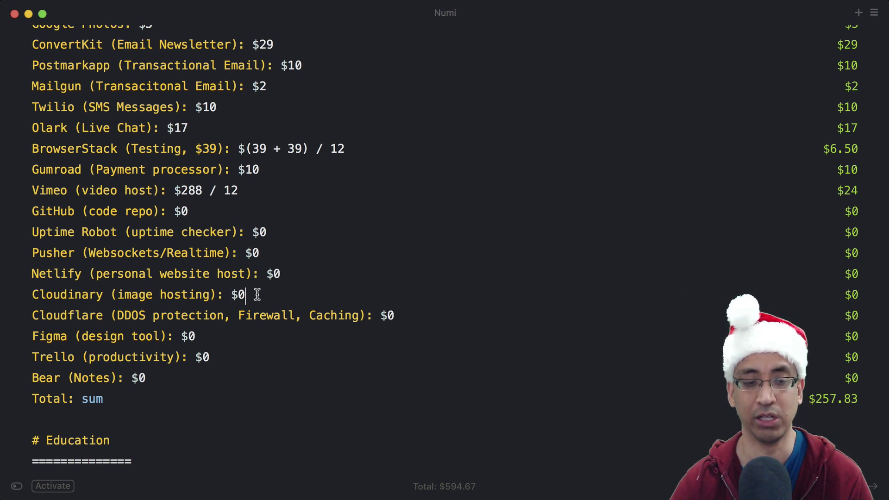
scroll(257, 294, "down", 2)
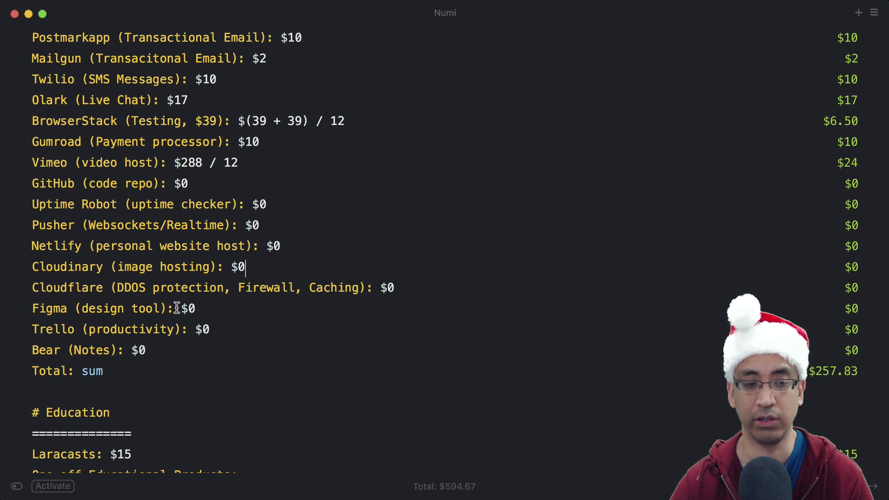
left_click_drag(202, 308, 181, 309)
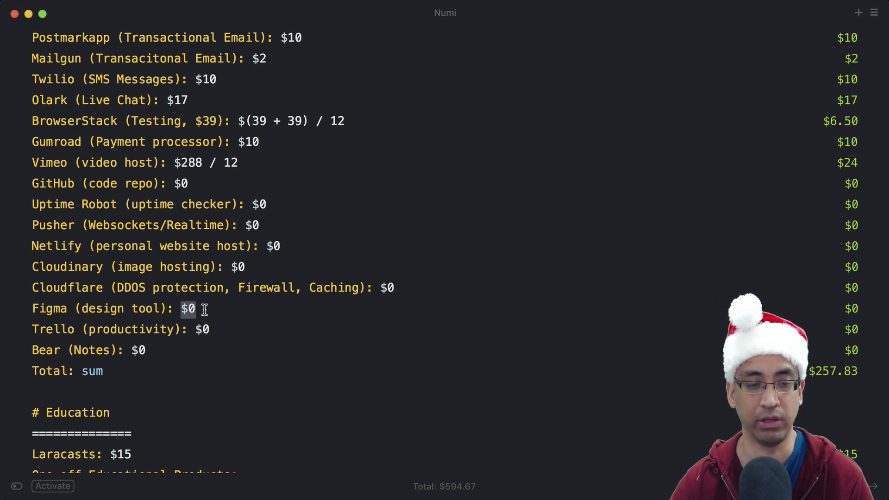
left_click(226, 327)
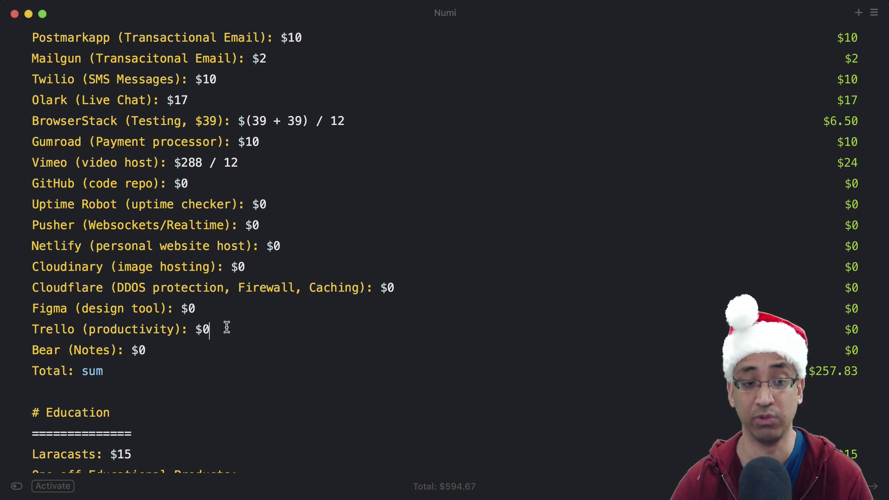
scroll(226, 328, "down", 1)
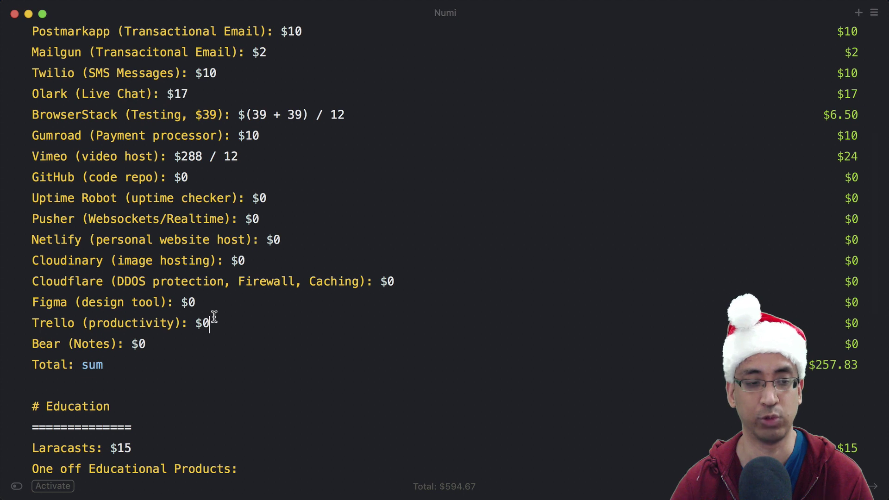
scroll(214, 316, "down", 1)
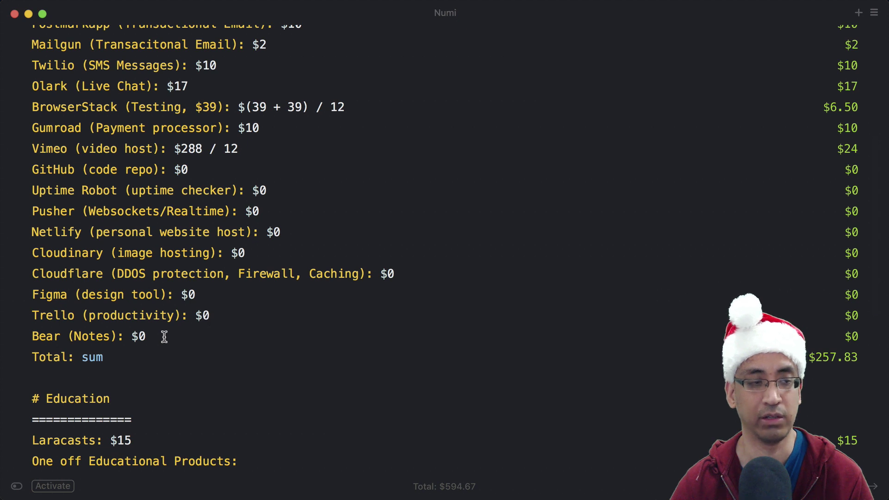
Highlight the Trello and Bear lines, then copy the $257.83 Total: sum result
left_click_drag(153, 331, 29, 315)
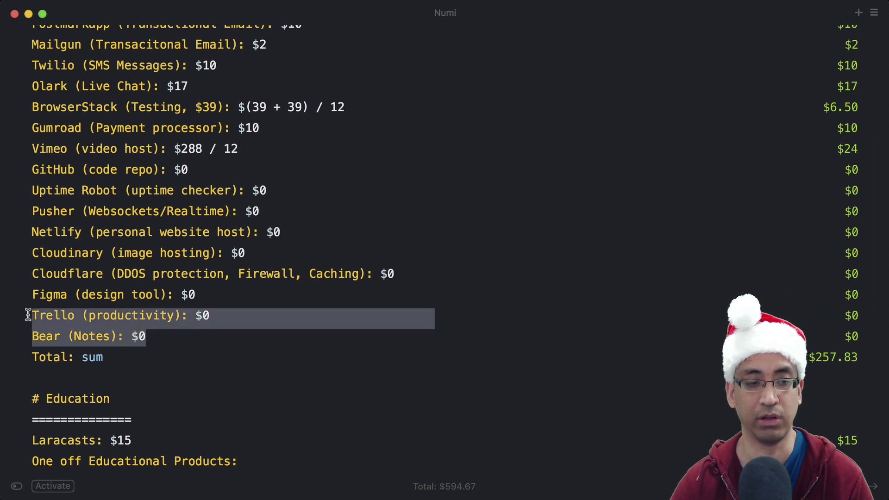
left_click(162, 339)
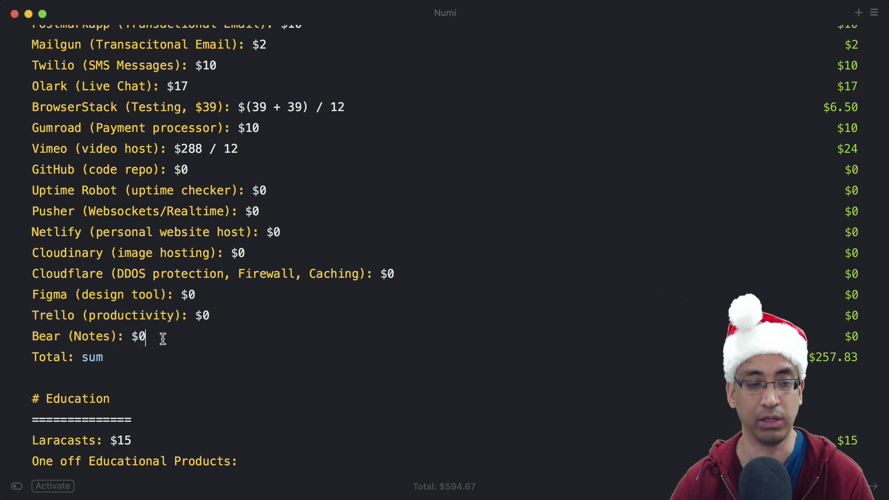
left_click(120, 351)
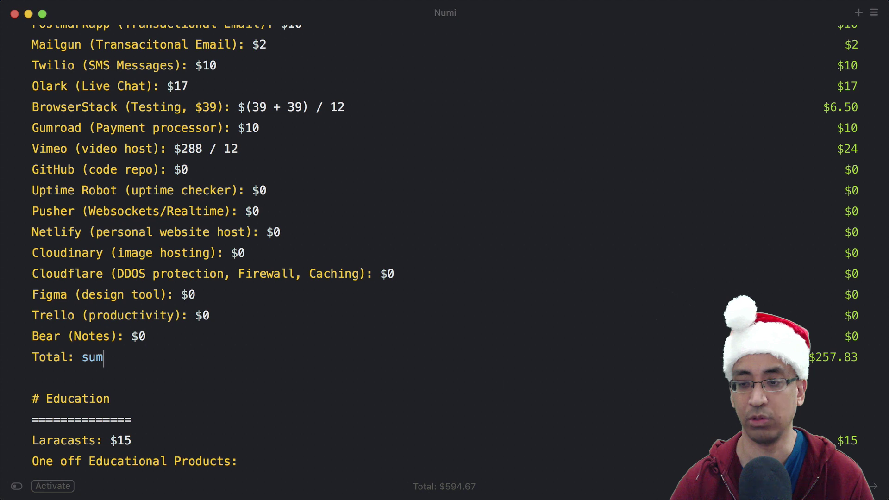
left_click(844, 364)
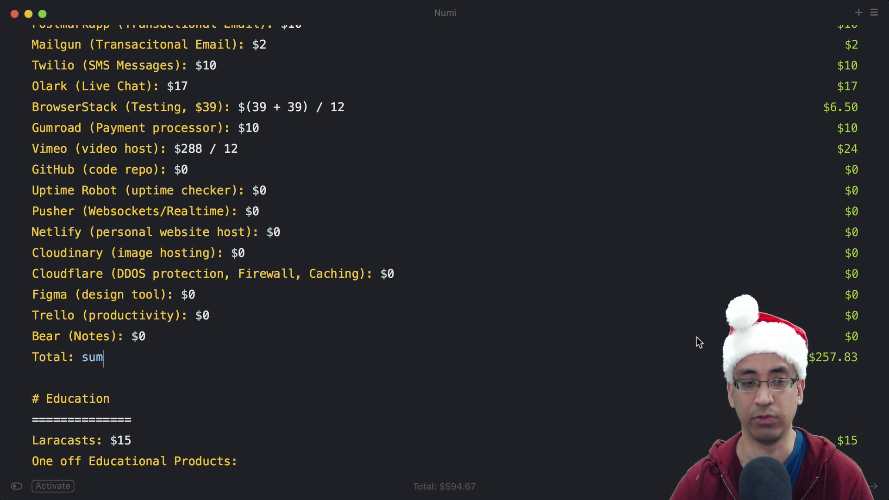
scroll(652, 340, "up", 3)
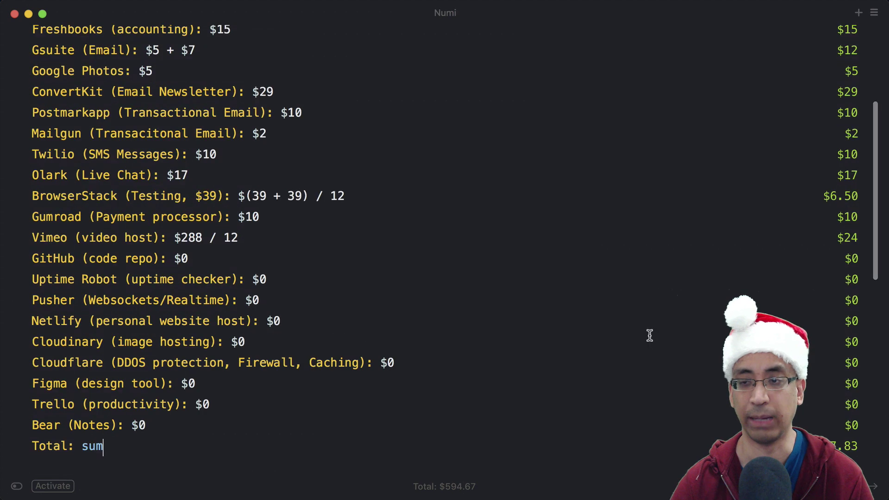
scroll(649, 334, "up", 5)
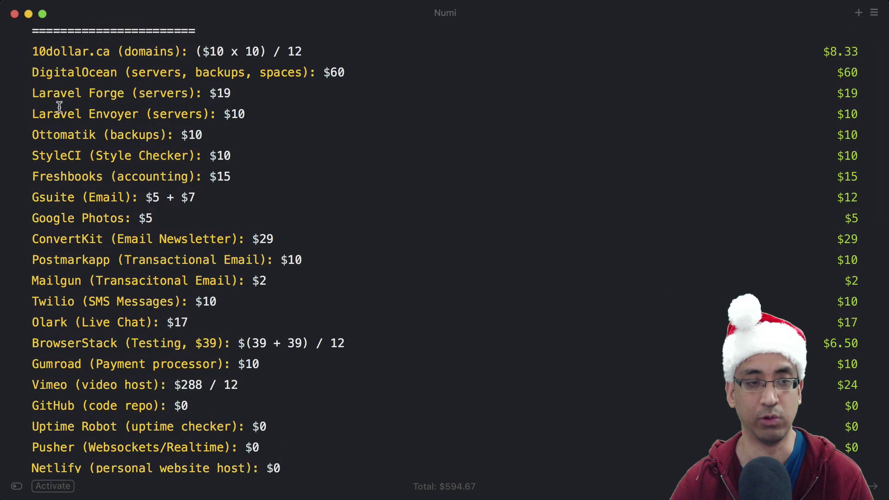
left_click_drag(32, 92, 132, 95)
left_click(242, 135, "shift")
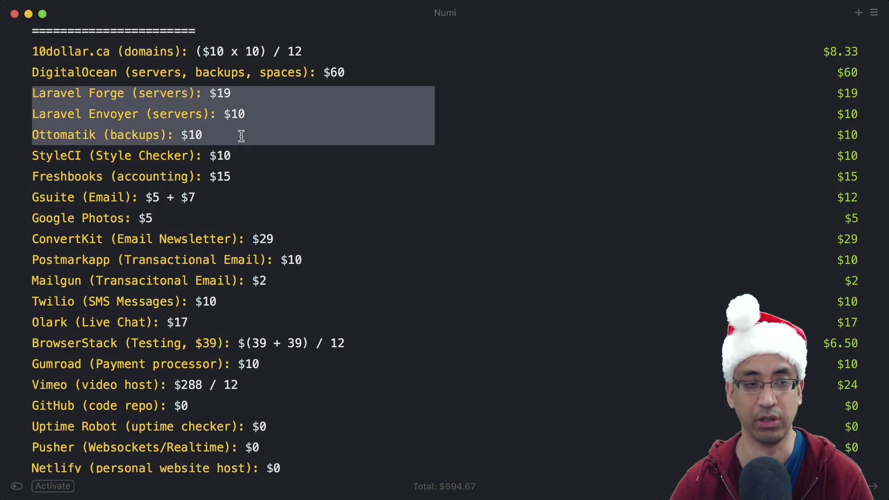
left_click(247, 148, "shift")
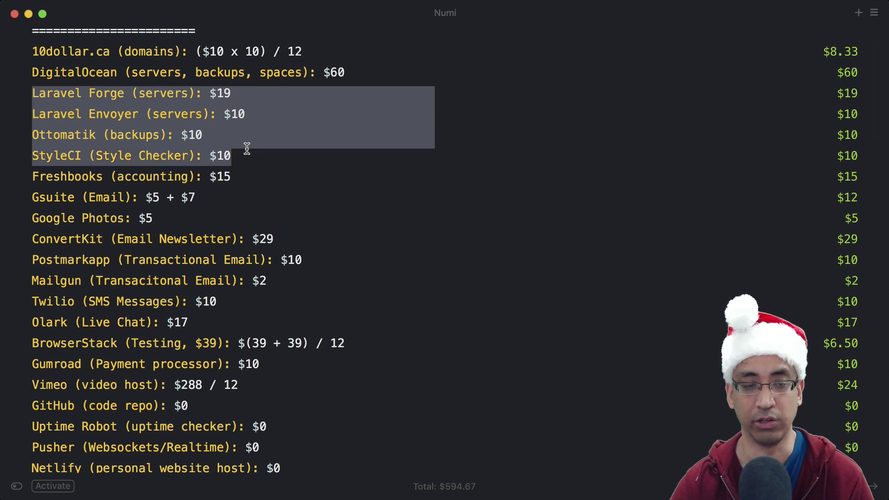
scroll(348, 178, "down", 5)
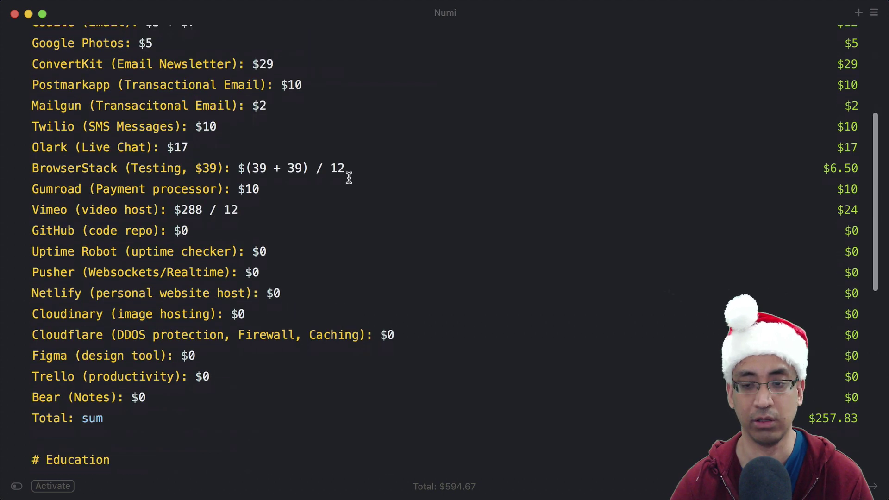
scroll(349, 177, "down", 1)
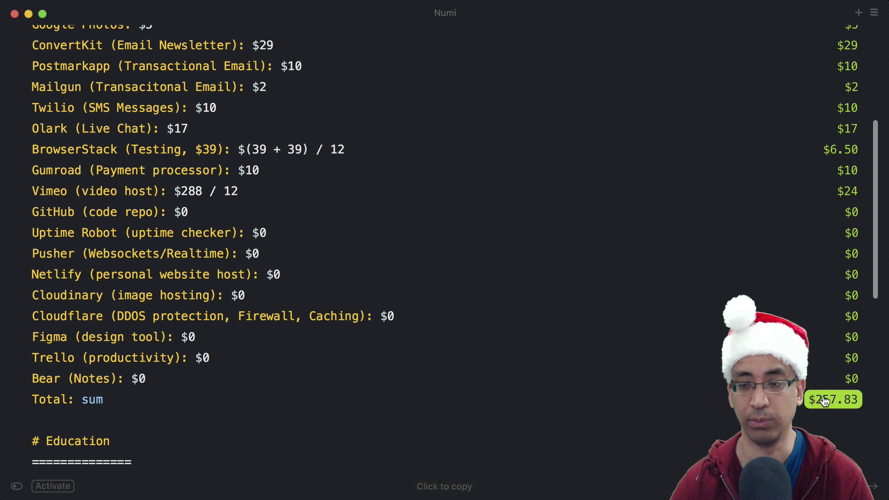
left_click(179, 398)
type("x")
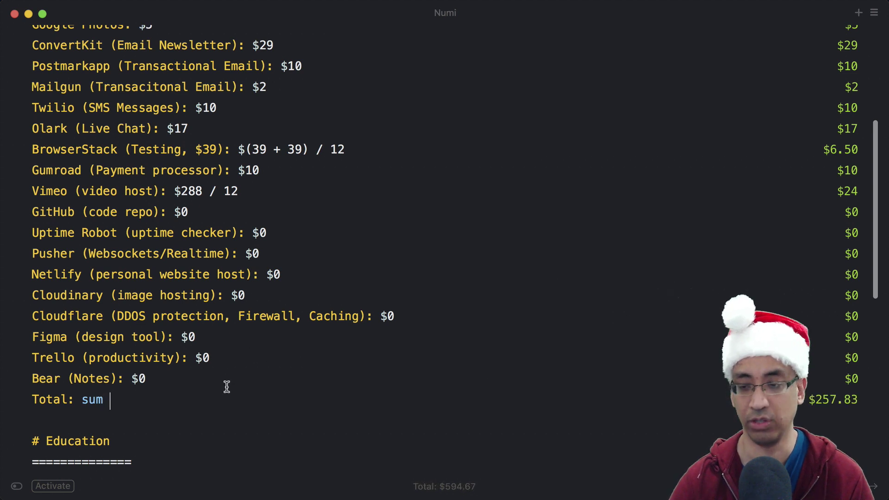
type(" 12")
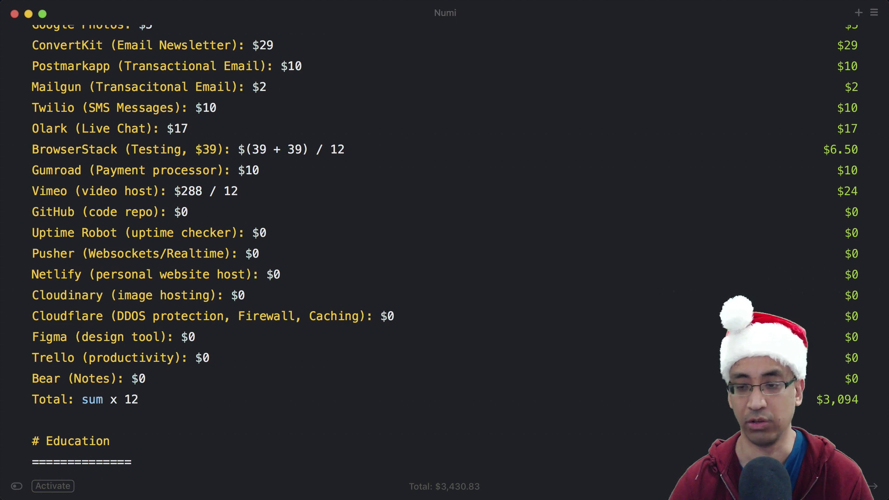
key("BackSpace")
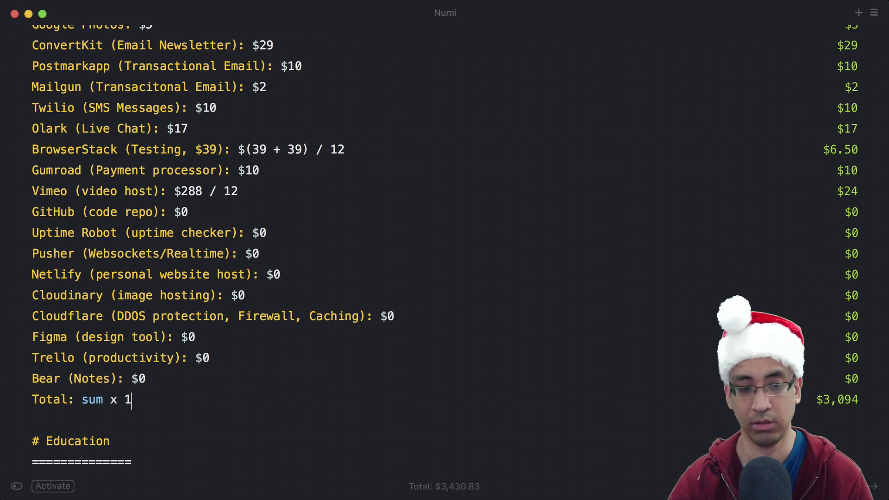
key("BackSpace")
key("BackSpace")
key("BackSpace")
key("BackSpace")
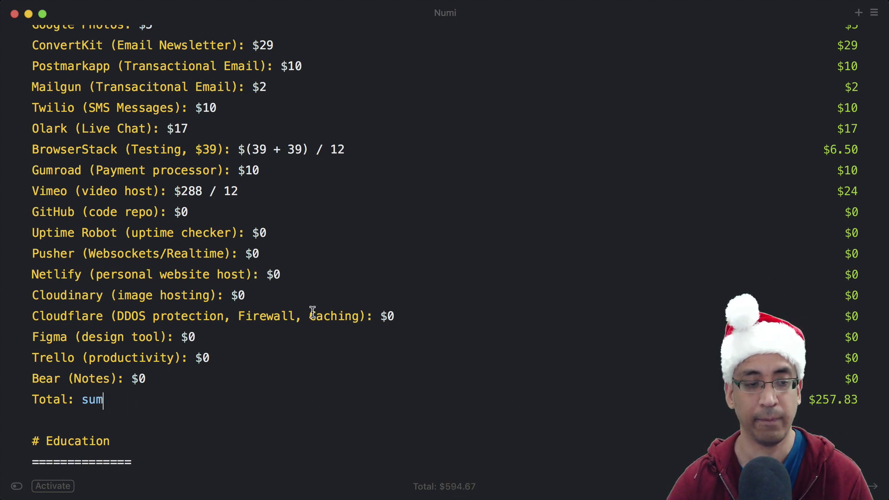
Scroll down past Education and infrequent apps to the Thinking about list totalling $27
scroll(373, 235, "down", 6)
scroll(374, 238, "down", 3)
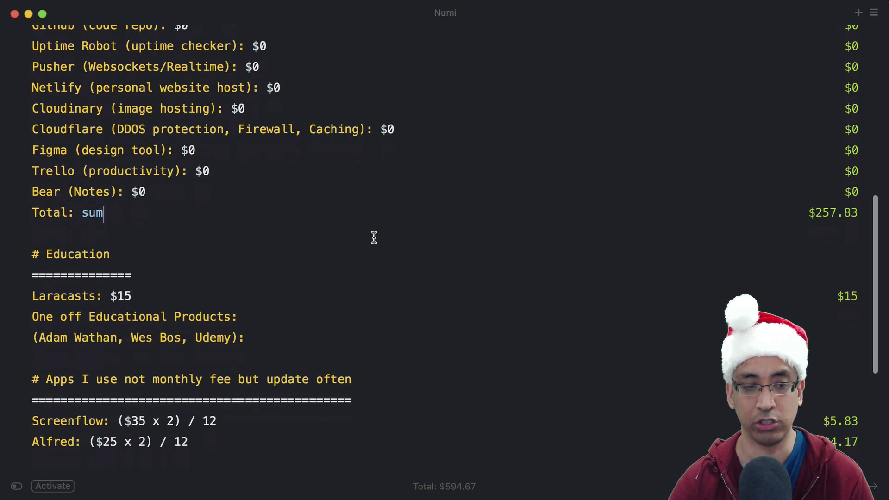
scroll(374, 237, "down", 4)
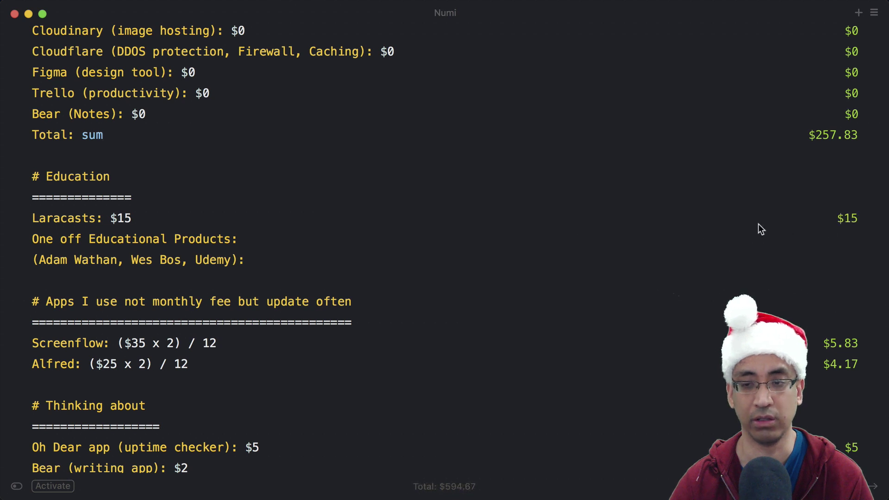
scroll(353, 244, "down", 2)
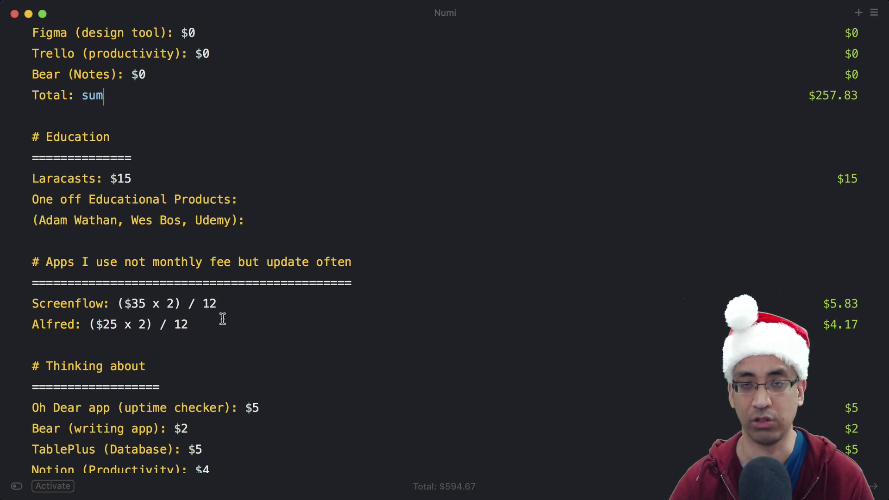
scroll(222, 318, "down", 1)
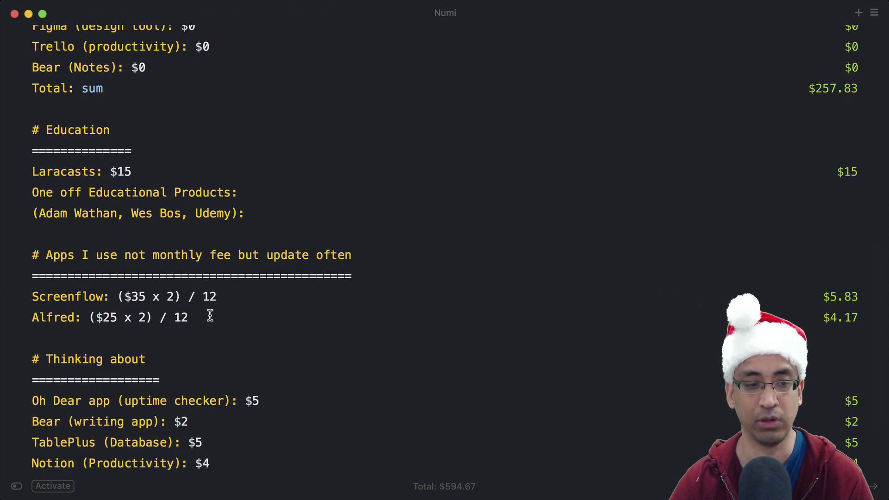
scroll(220, 314, "down", 1)
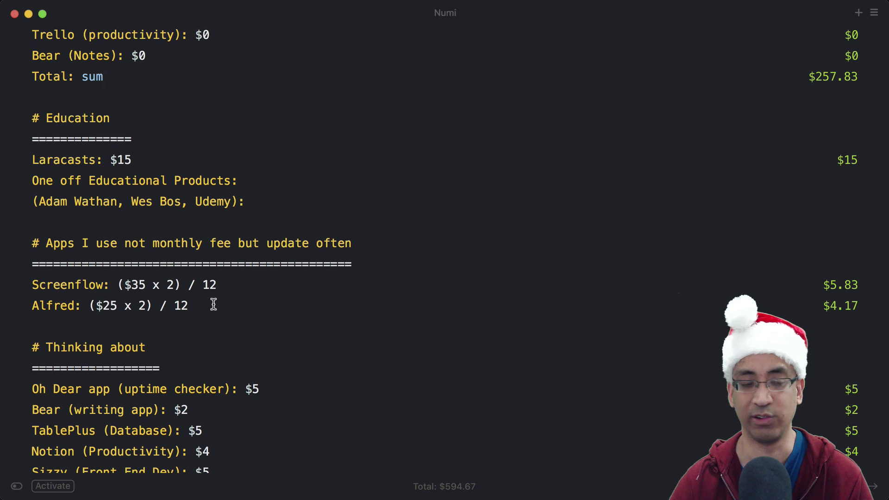
scroll(214, 304, "down", 3)
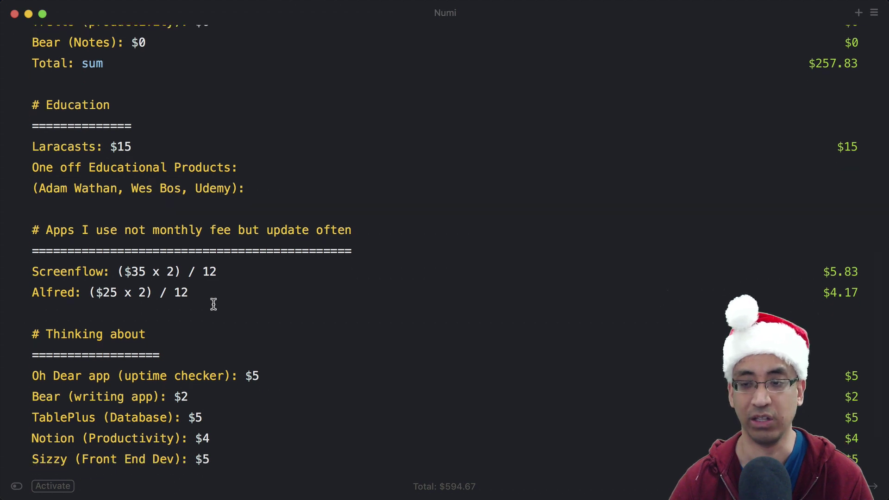
scroll(214, 304, "down", 2)
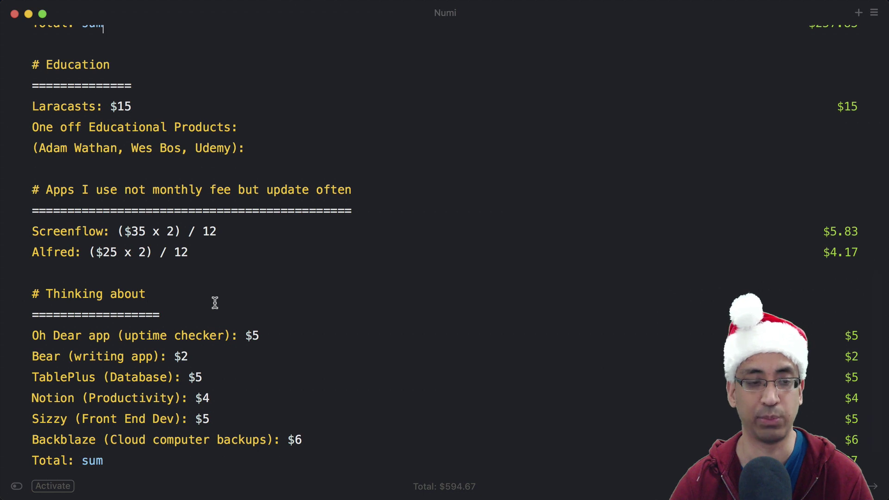
scroll(215, 302, "down", 2)
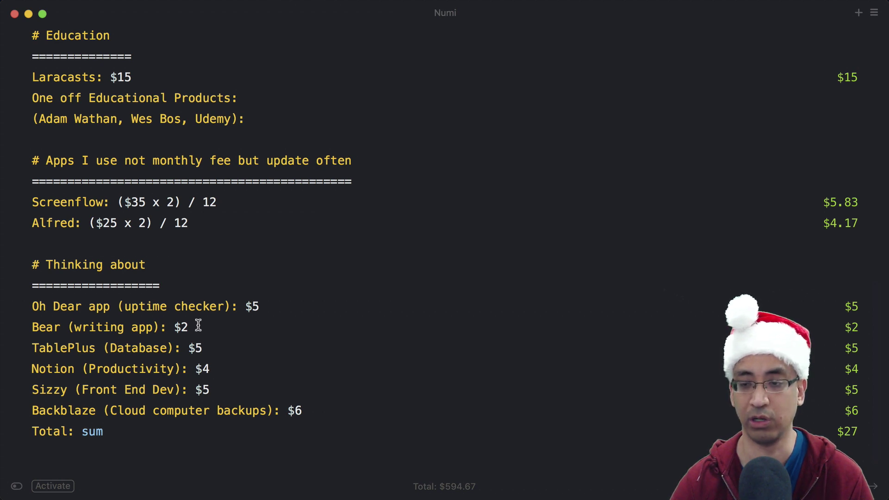
left_click_drag(198, 325, 177, 323)
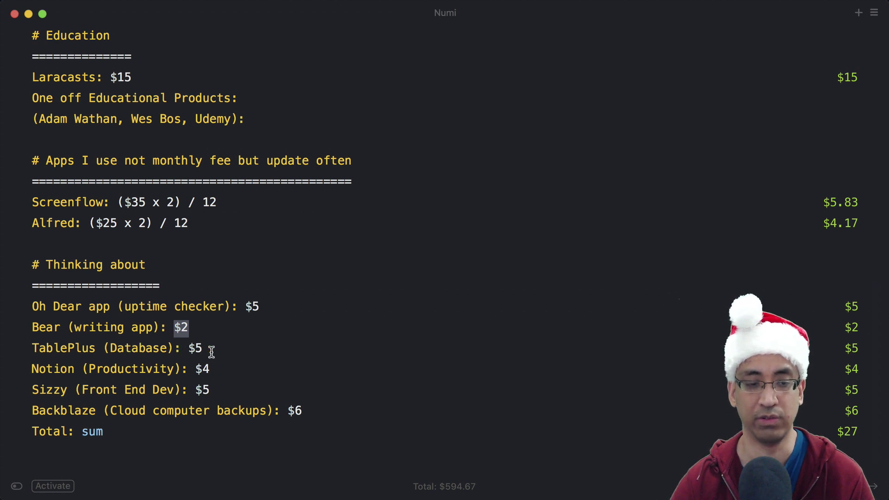
left_click_drag(208, 352, 187, 350)
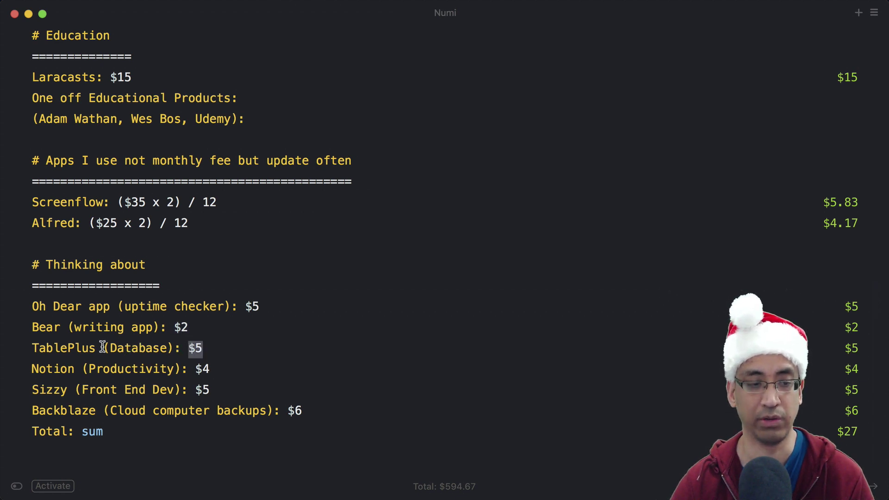
scroll(103, 345, "down", 1)
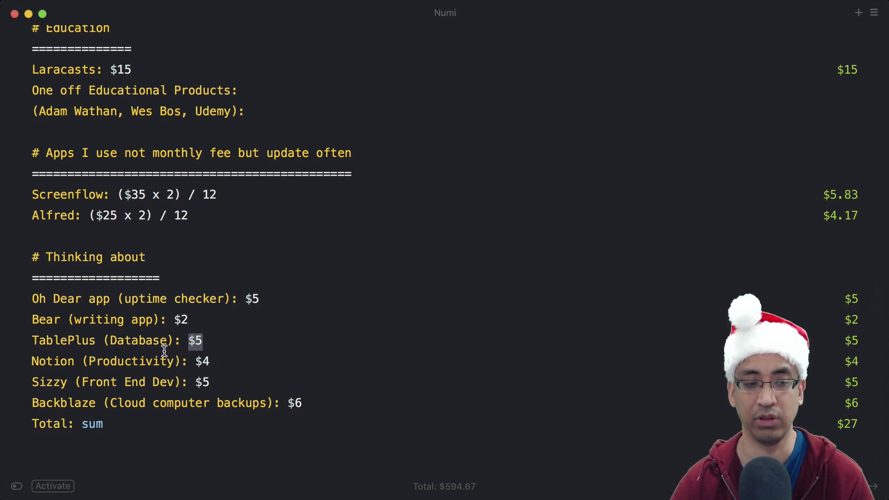
double_click(63, 319)
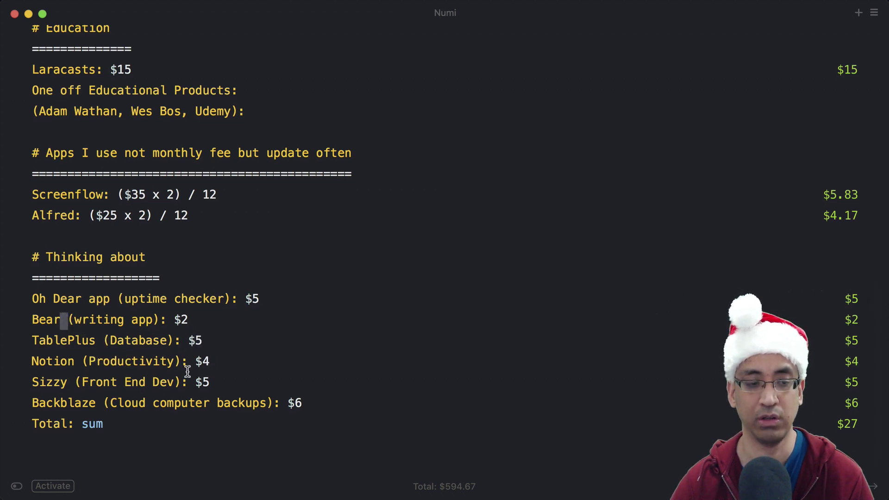
left_click(218, 363)
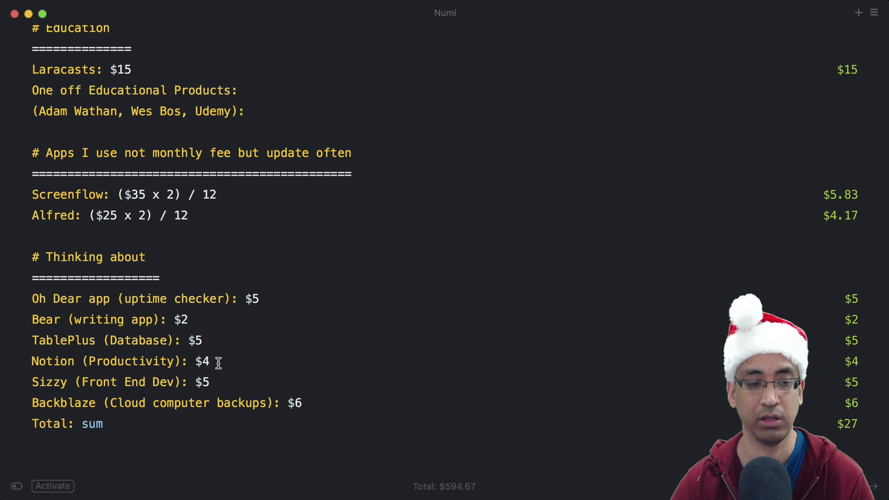
scroll(217, 368, "down", 1)
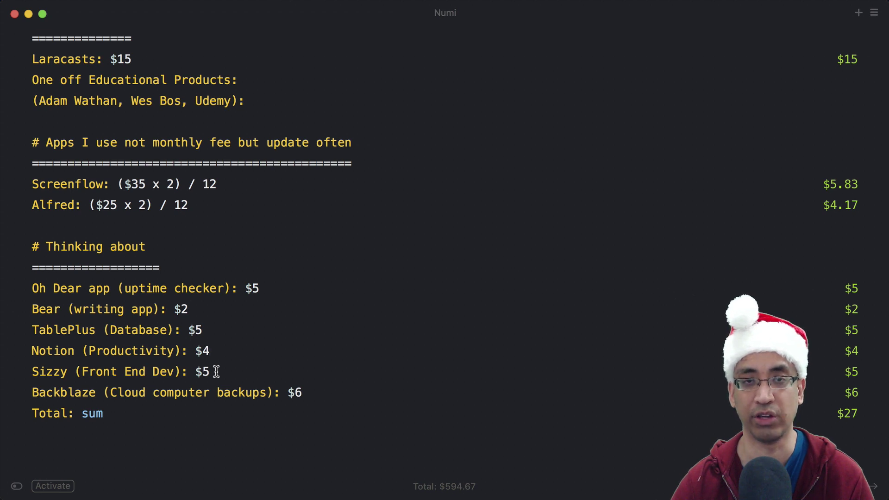
left_click(216, 371)
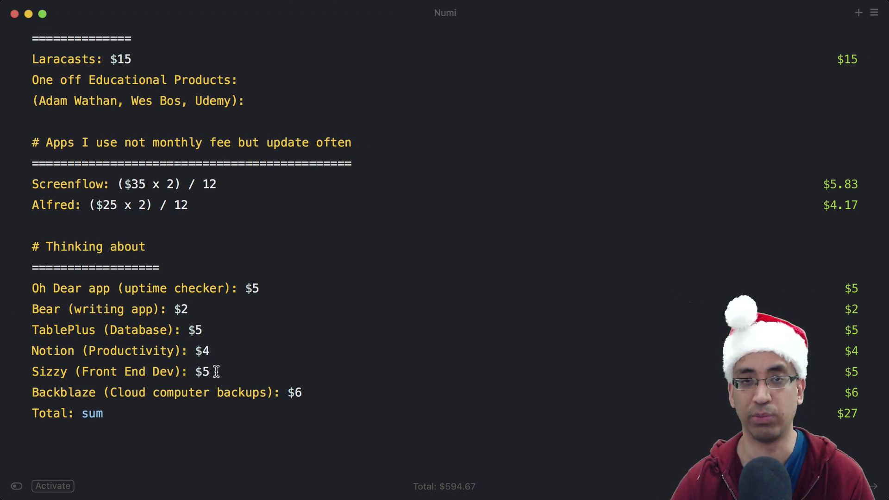
left_click_drag(174, 371, 81, 368)
left_click(226, 378)
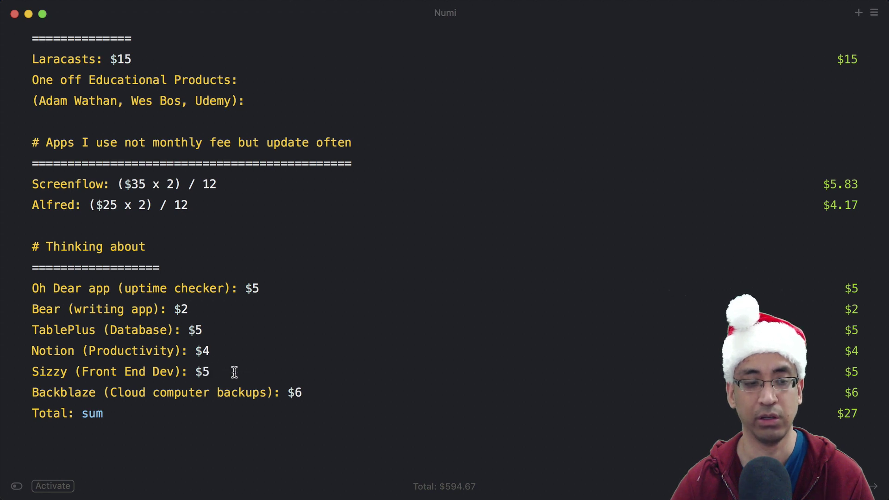
scroll(234, 372, "down", 1)
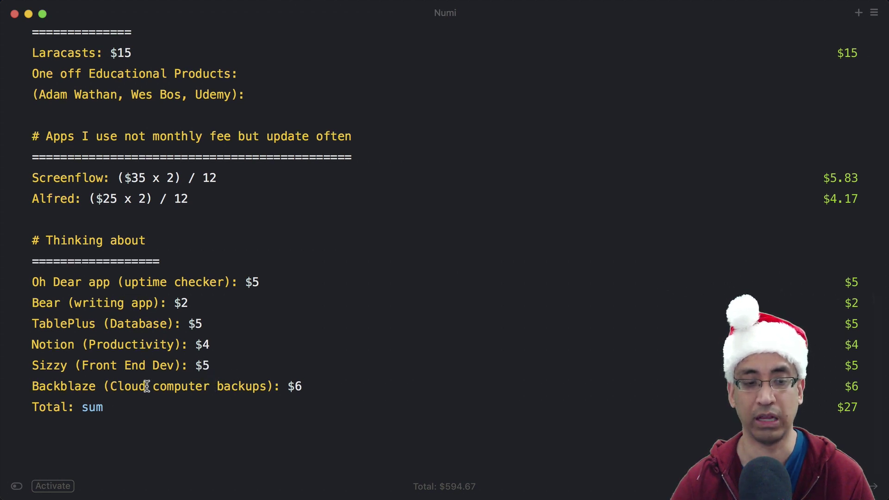
left_click(323, 387)
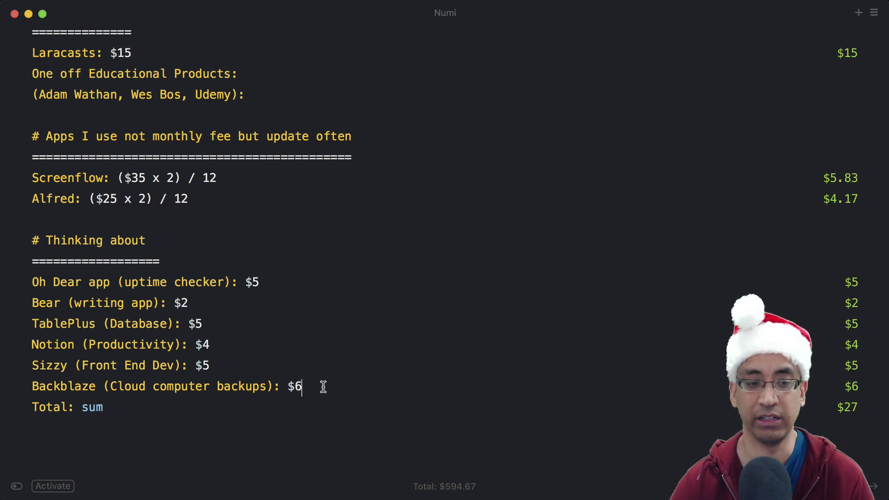
Append 'x 12' to the Thinking about Total: sum line to make it yearly
left_click(218, 391)
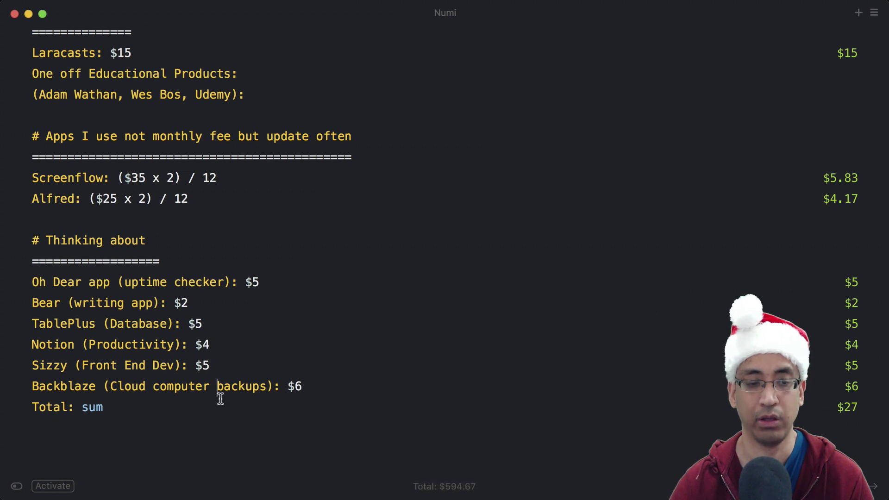
type("x ")
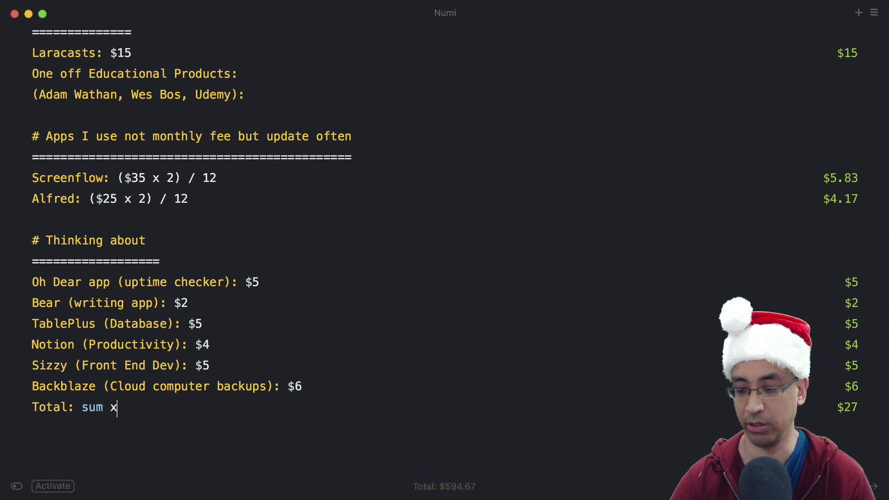
type("12")
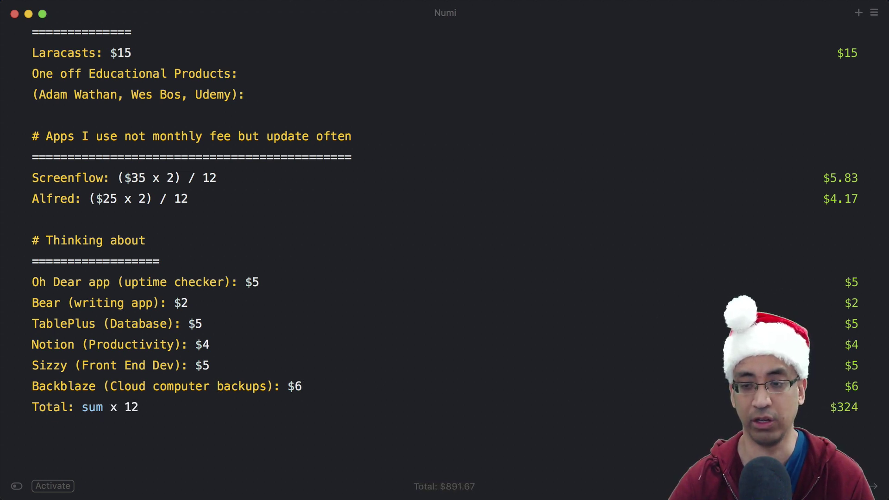